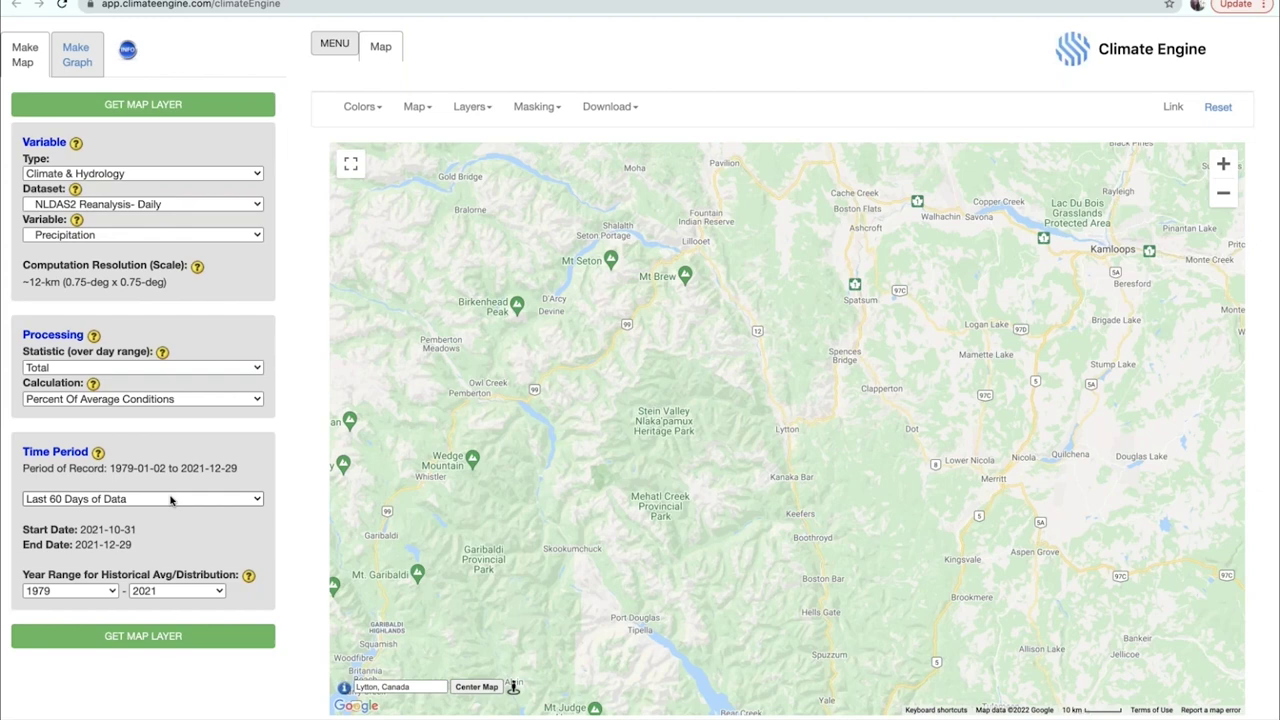
# - Map NLDAS2 precipitation as percent of average for Last JJA (Jun-Aug) and show the value at Lytton
pyautogui.press('Down')
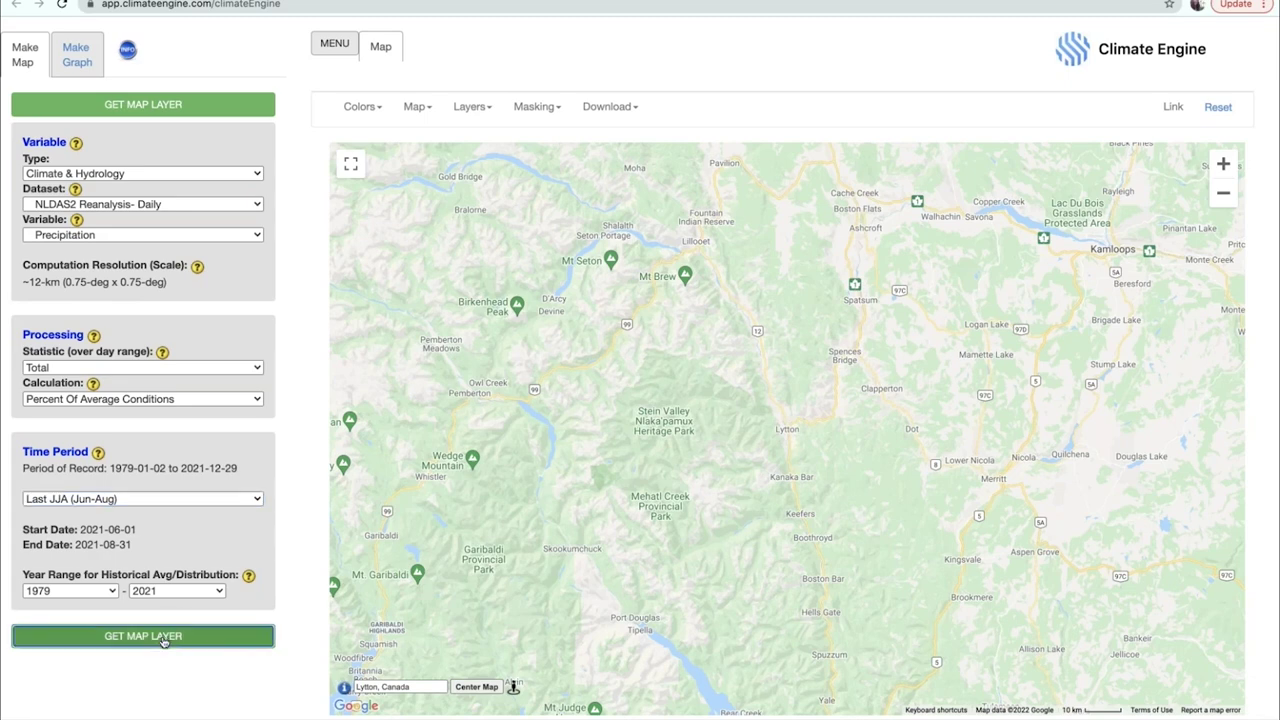
pyautogui.click(163, 637)
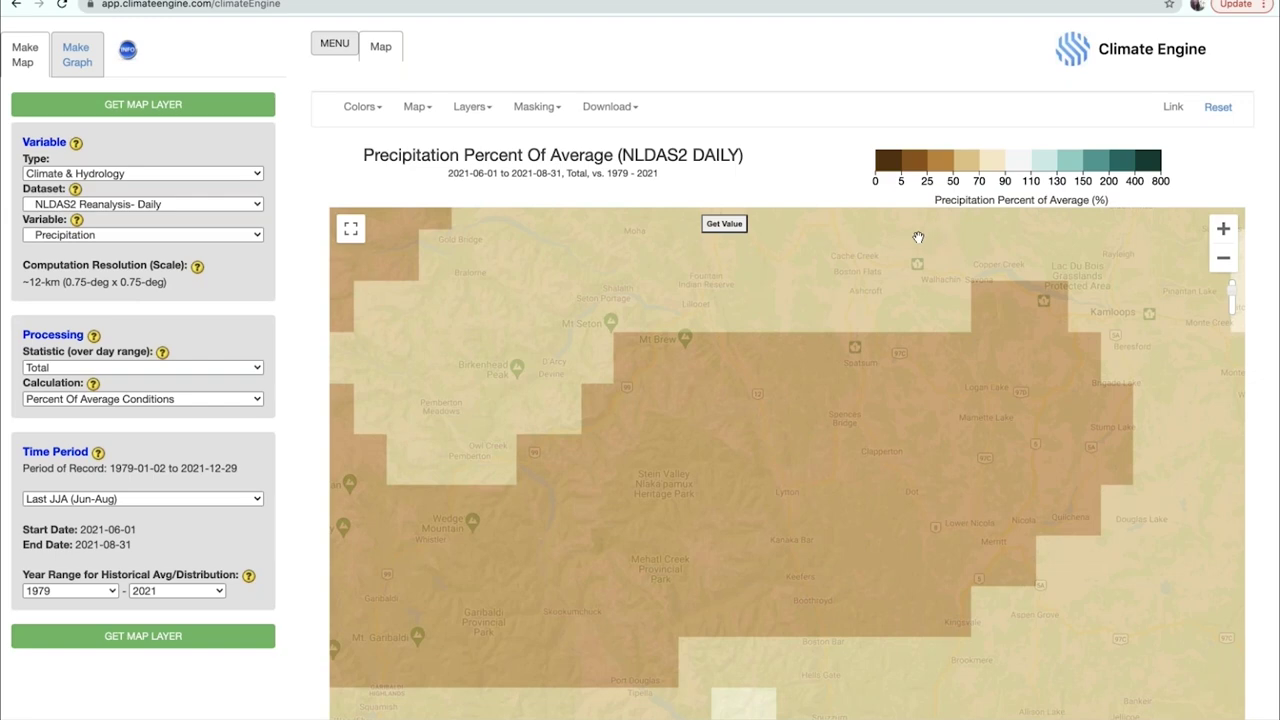
pyautogui.click(720, 230)
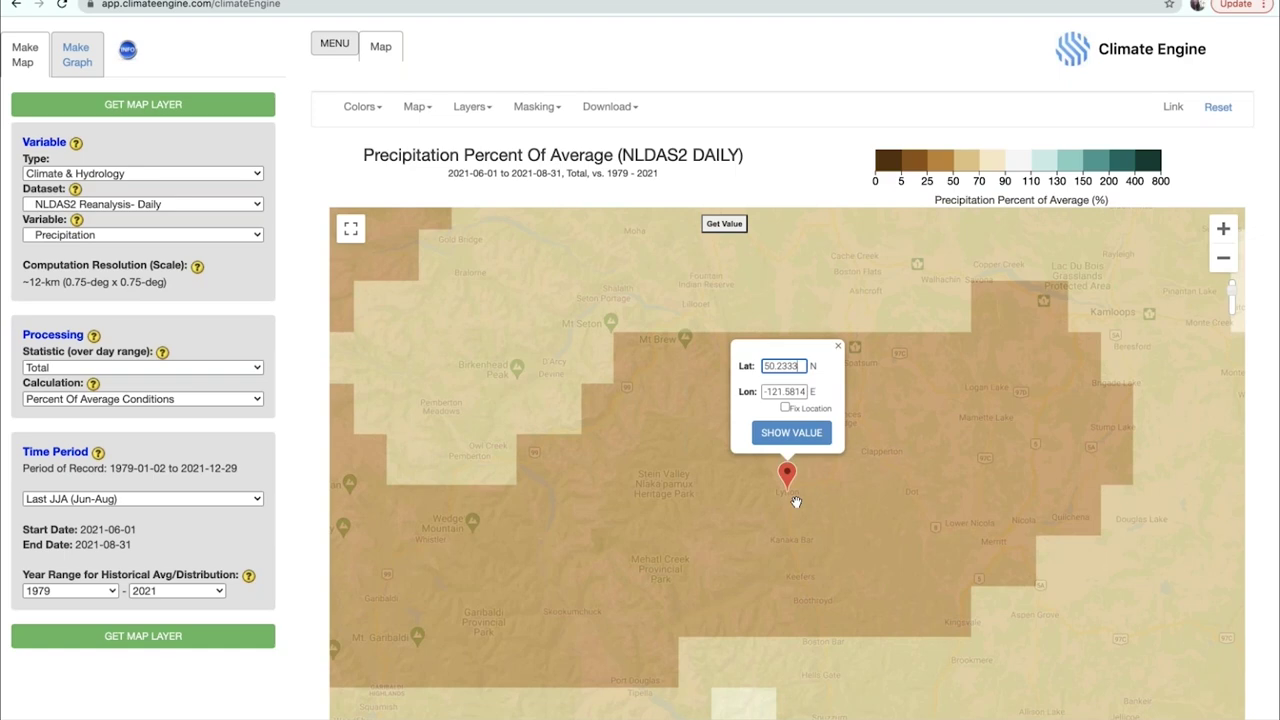
pyautogui.click(799, 436)
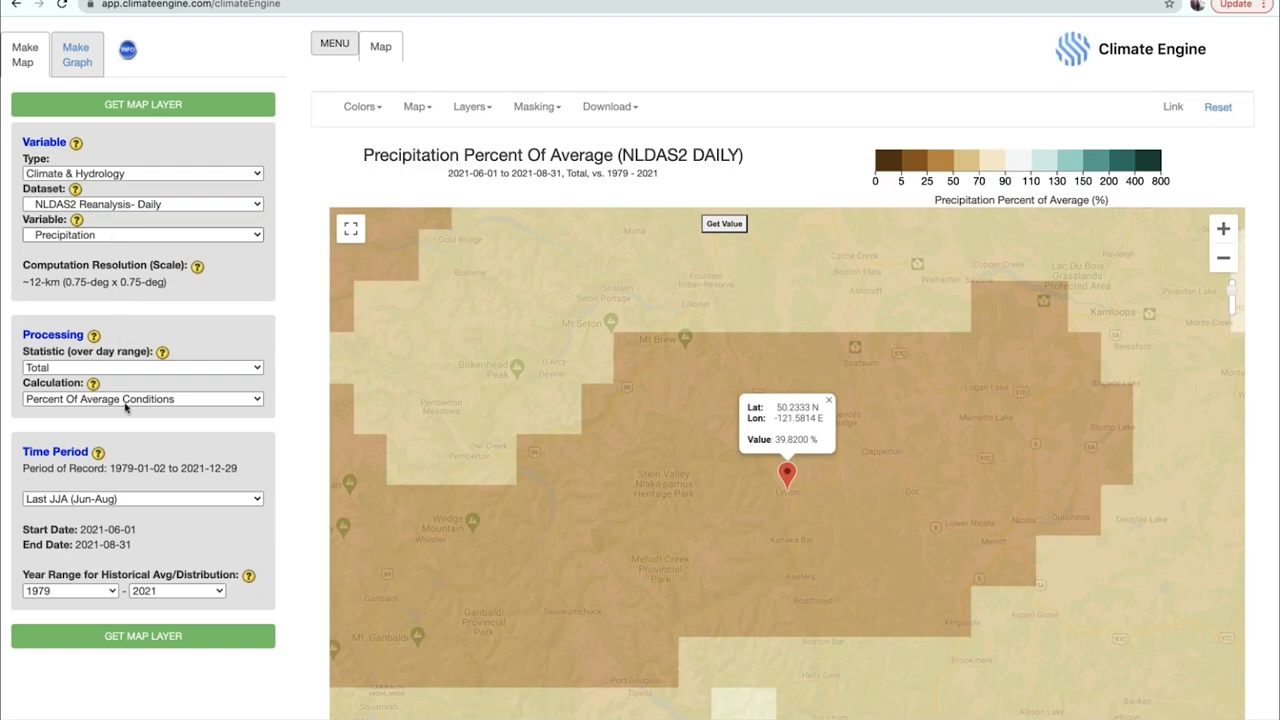
# - Switch the variable to Standard Precipitation Index (SPI) with a Custom Date Range aggregation period
pyautogui.press('Down')
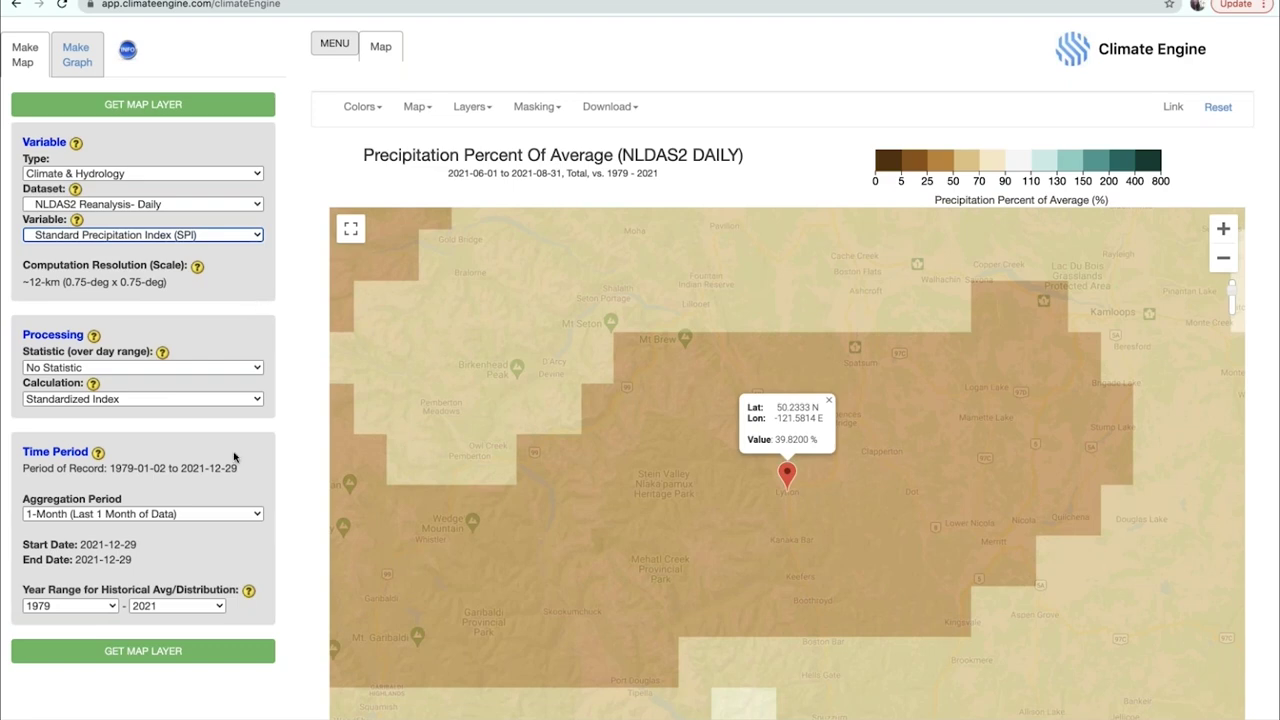
pyautogui.click(232, 515)
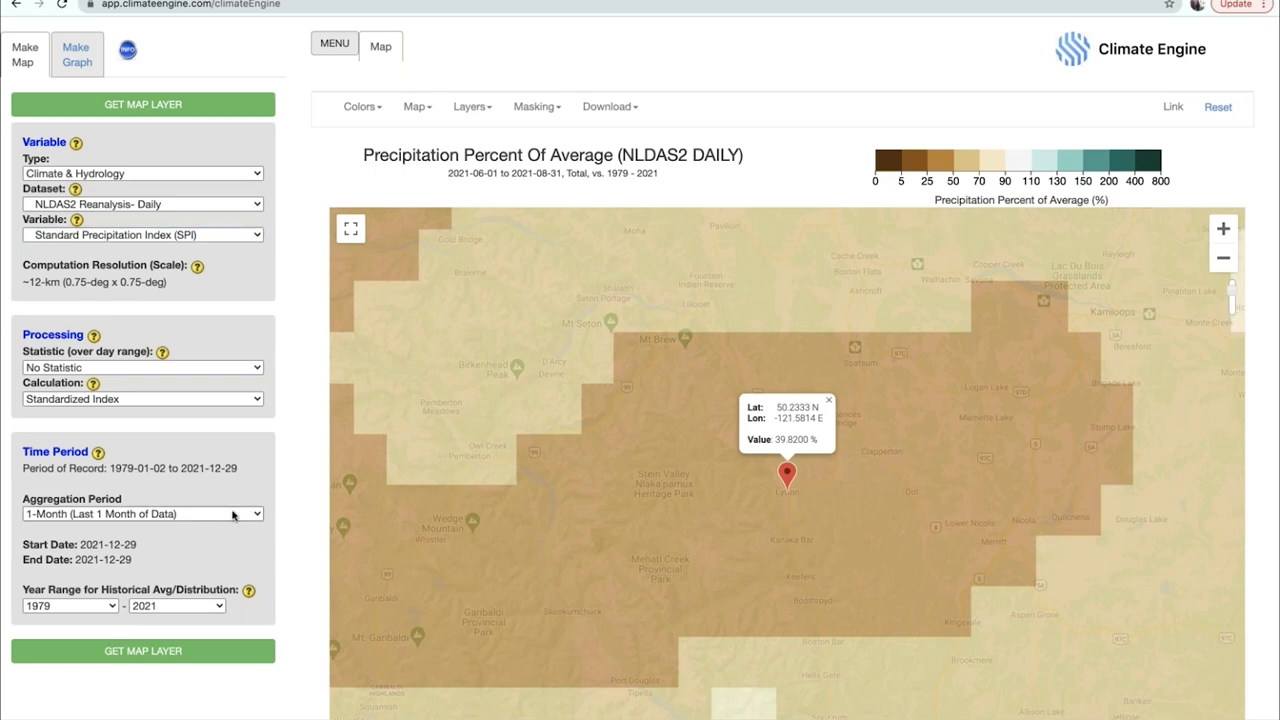
pyautogui.click(200, 462)
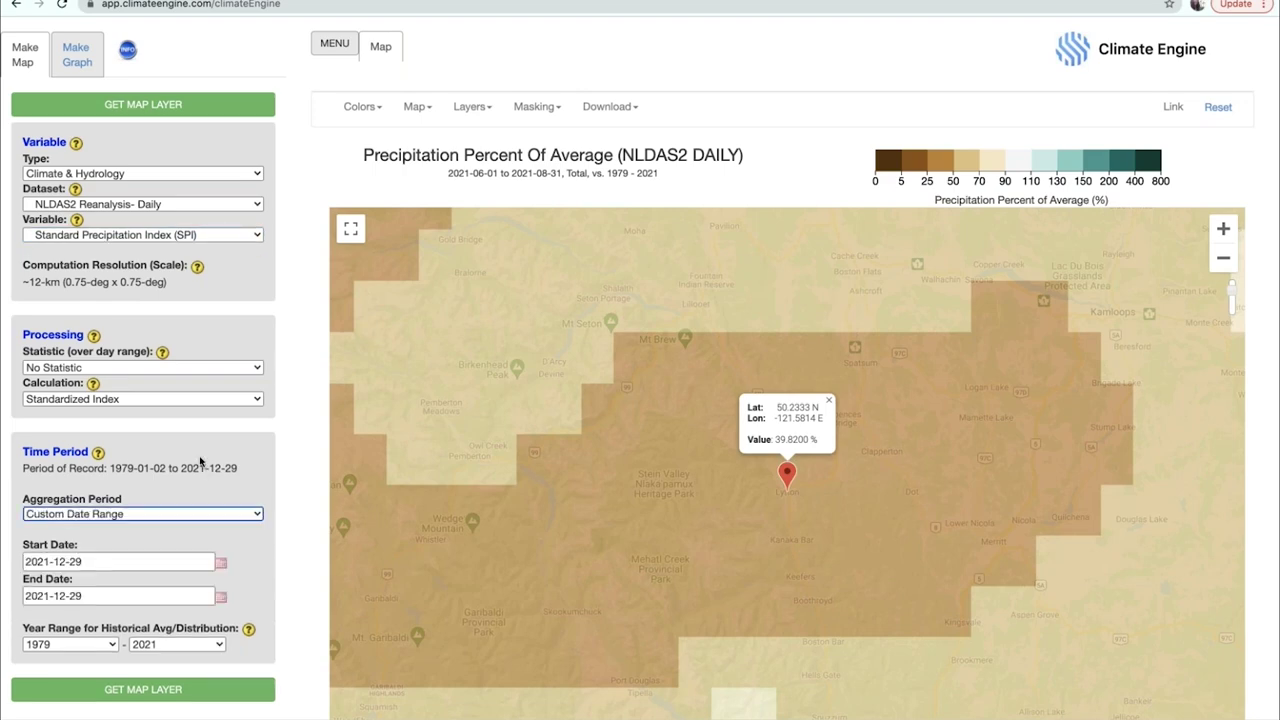
pyautogui.click(155, 542)
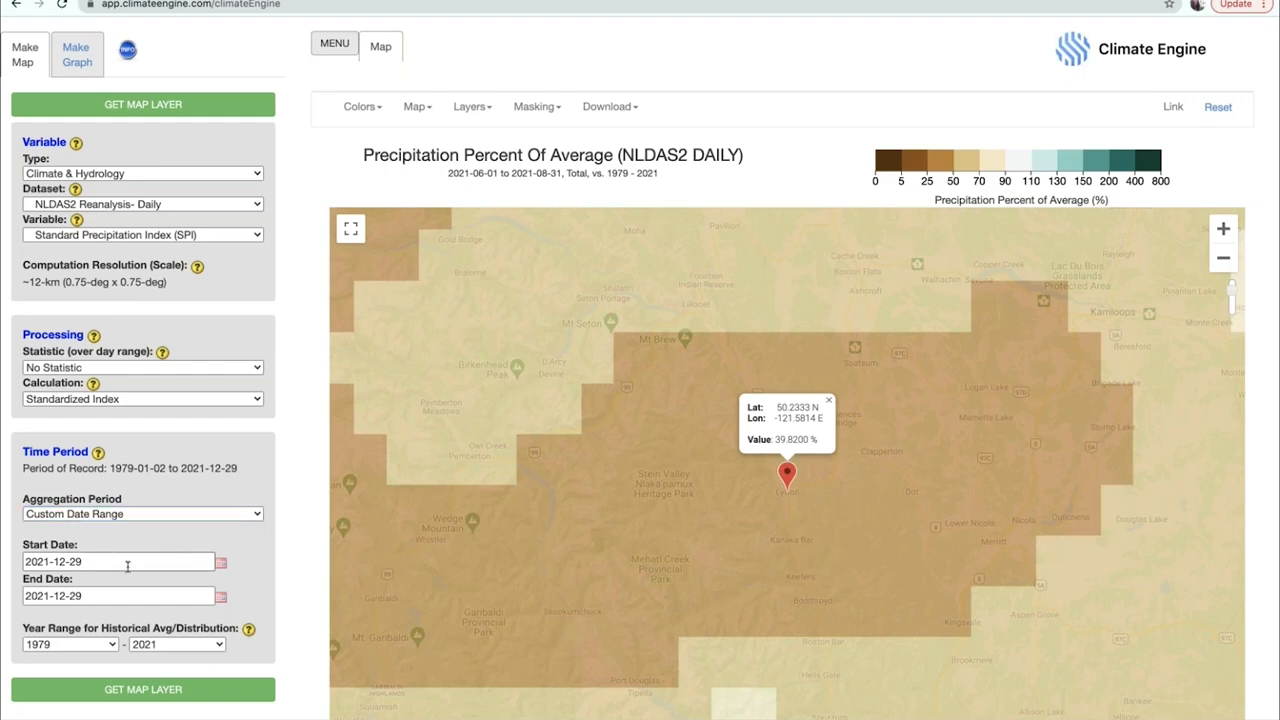
# - Set the start date of the custom range to 2021-04-01
pyautogui.click(64, 561)
pyautogui.press('BackSpace')
pyautogui.press('BackSpace')
pyautogui.write('04')
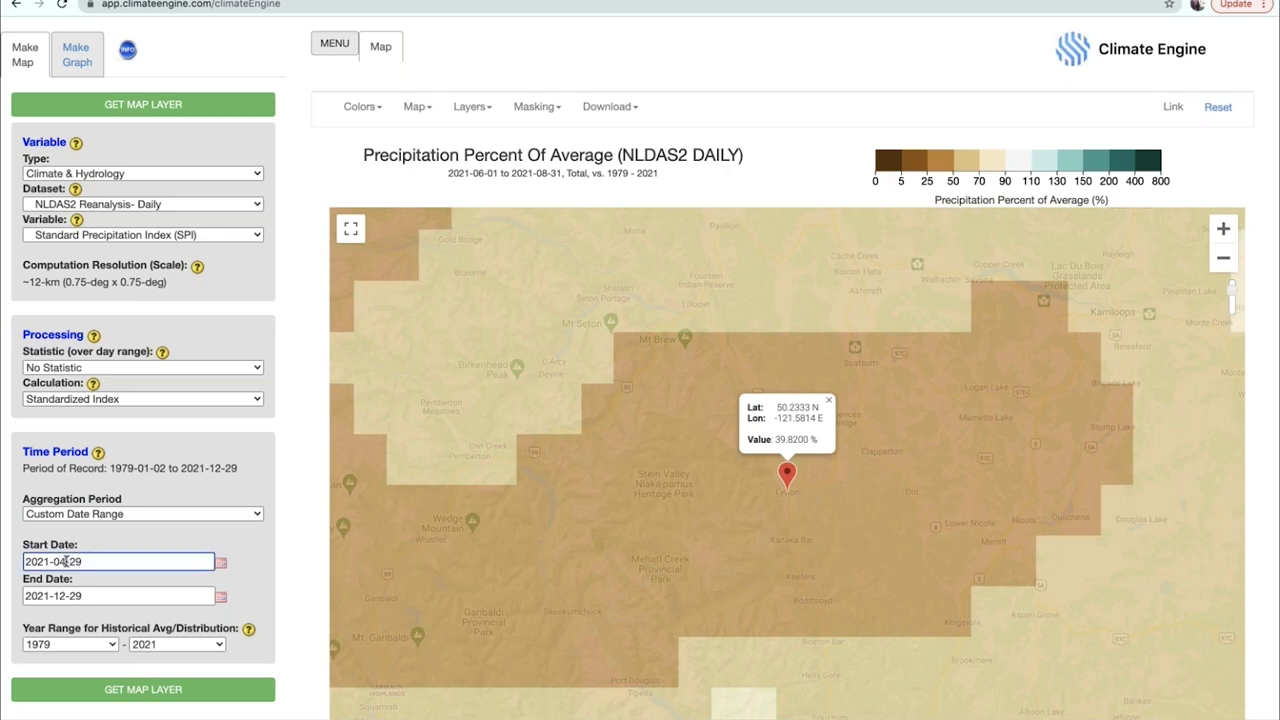
pyautogui.press('BackSpace')
pyautogui.press('BackSpace')
pyautogui.write('01')
# - Set the end date of the custom range to 2021-07-01 and generate the SPI map layer
pyautogui.click(65, 595)
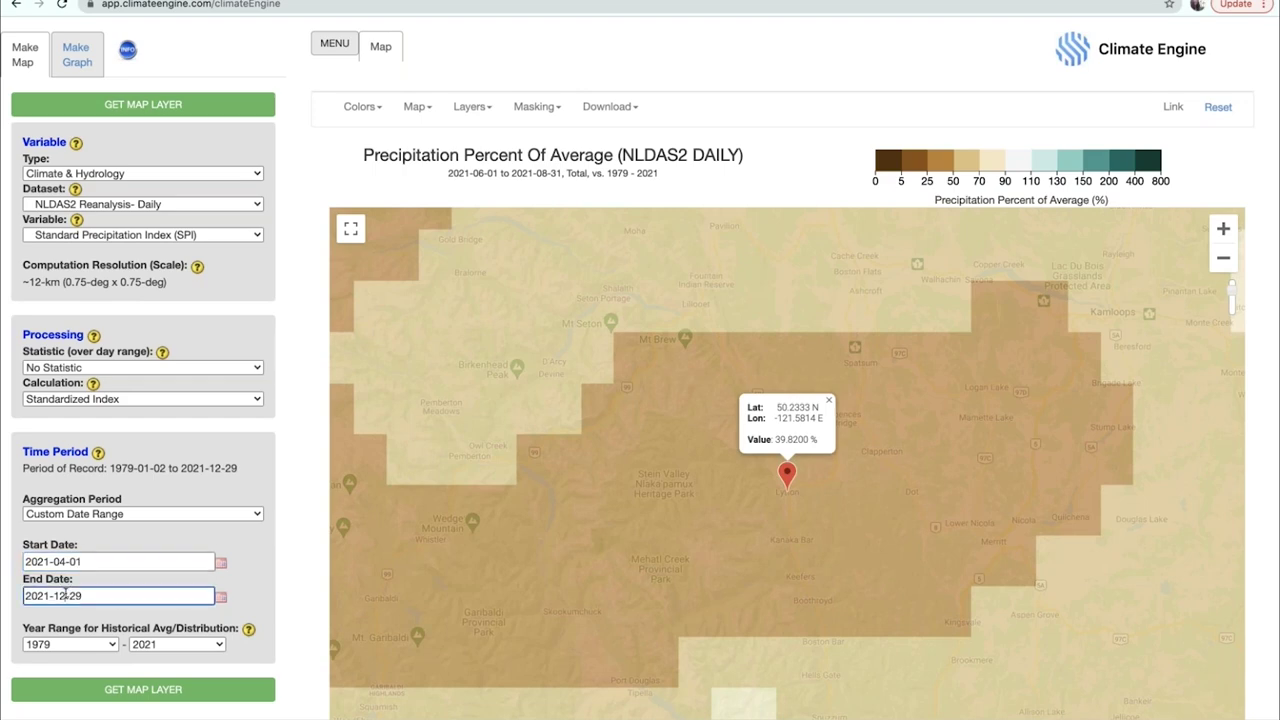
pyautogui.press('BackSpace')
pyautogui.press('BackSpace')
pyautogui.write('07')
pyautogui.press('BackSpace')
pyautogui.press('BackSpace')
pyautogui.write('01')
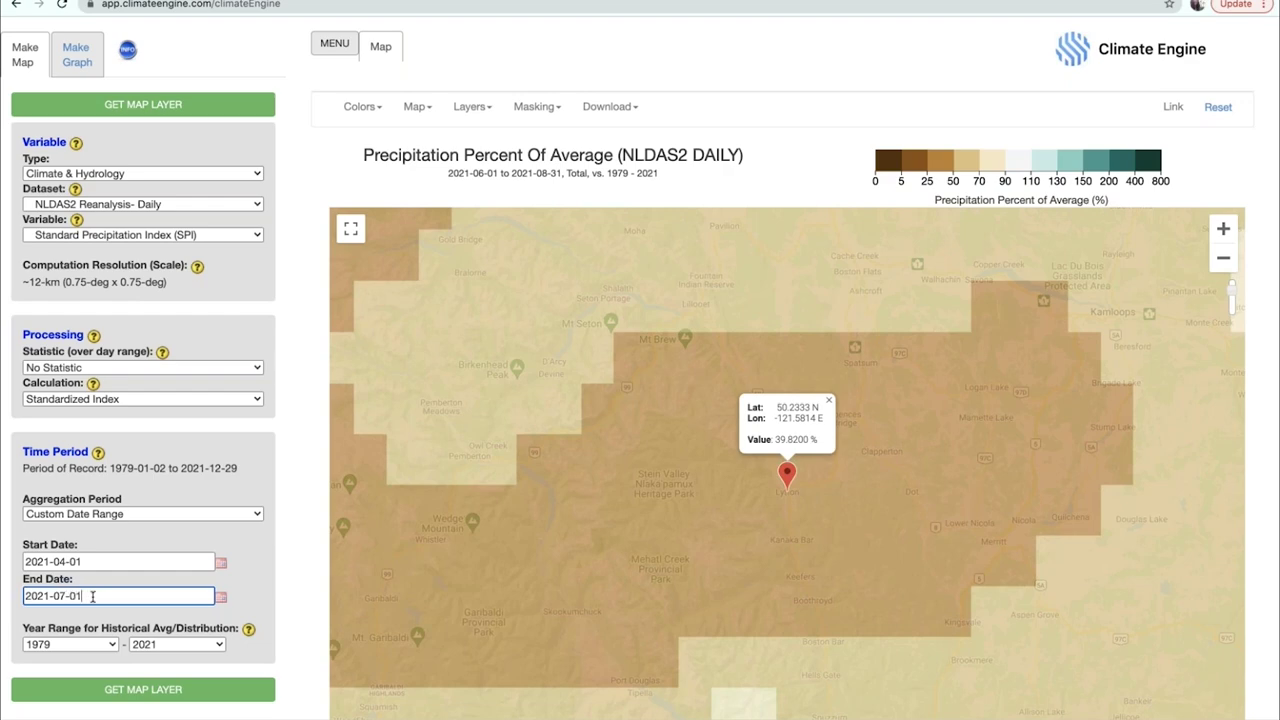
pyautogui.click(97, 690)
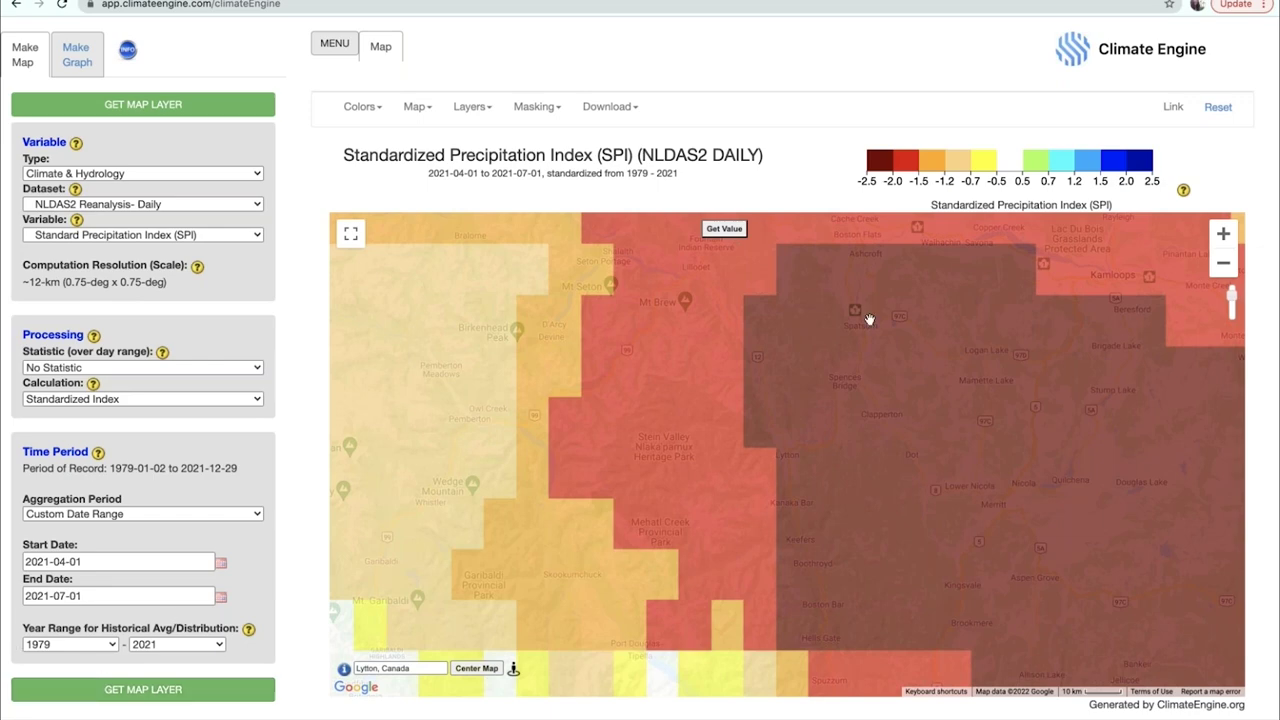
# - Read the help on the USDM color scale and on the SPI metric, closing each when finished
pyautogui.click(1184, 192)
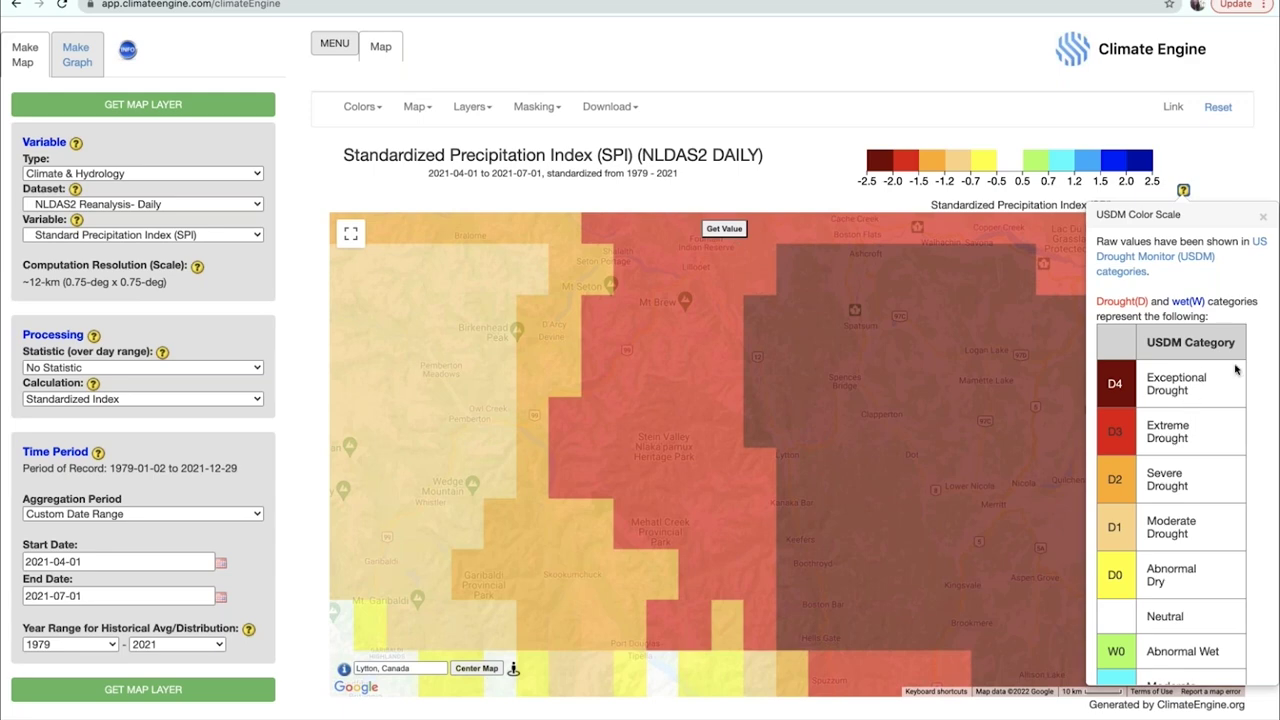
pyautogui.click(1264, 219)
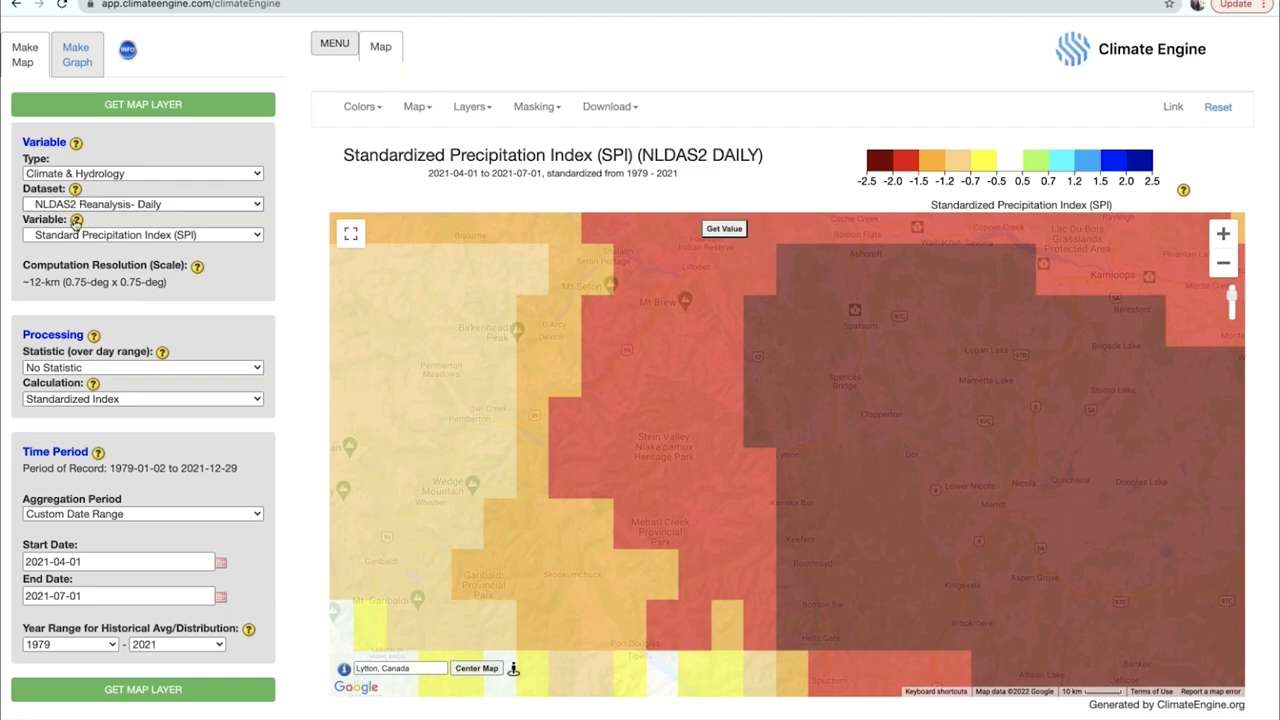
pyautogui.click(76, 220)
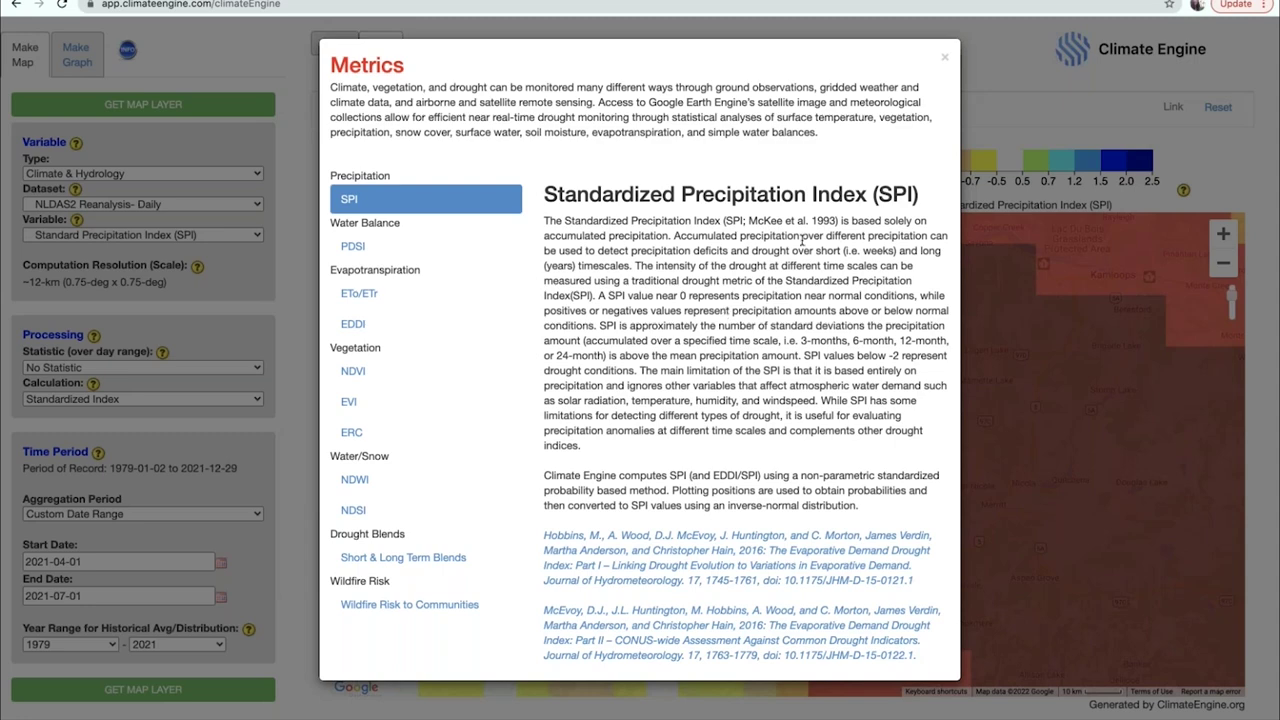
pyautogui.click(943, 62)
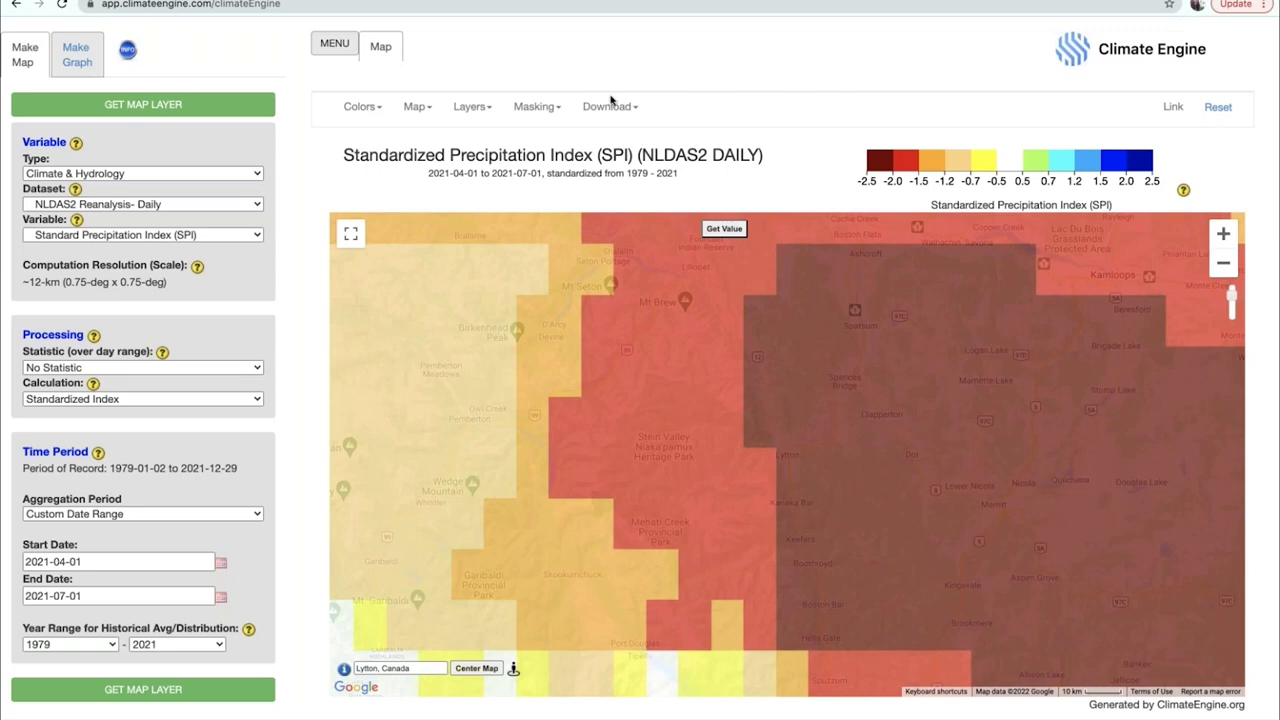
# - Change the variable to Standard Precipitation Evap. Index (SPEI) and generate its map layer for the same date range
pyautogui.click(154, 238)
pyautogui.click(153, 256)
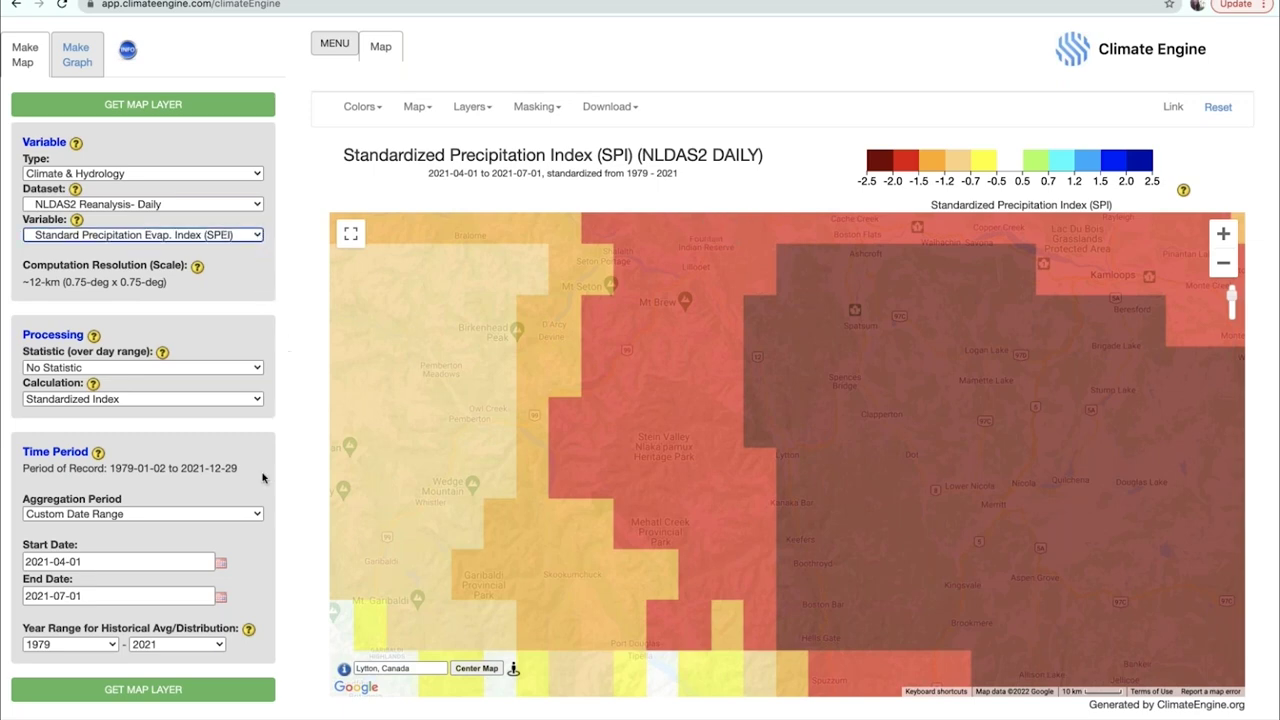
pyautogui.click(142, 698)
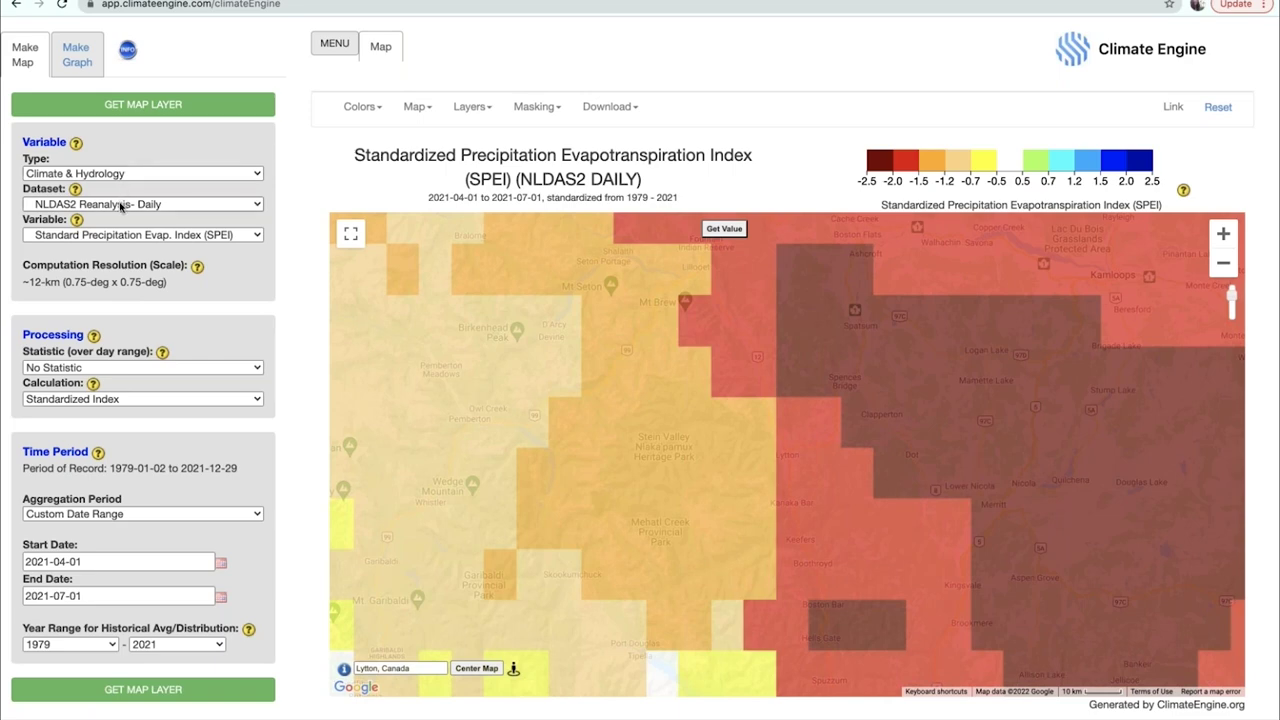
# - Map the North American Drought Monitor drought classification for Last JJA (Jun-Aug) in Data and show its value at Lytton
pyautogui.click(131, 462)
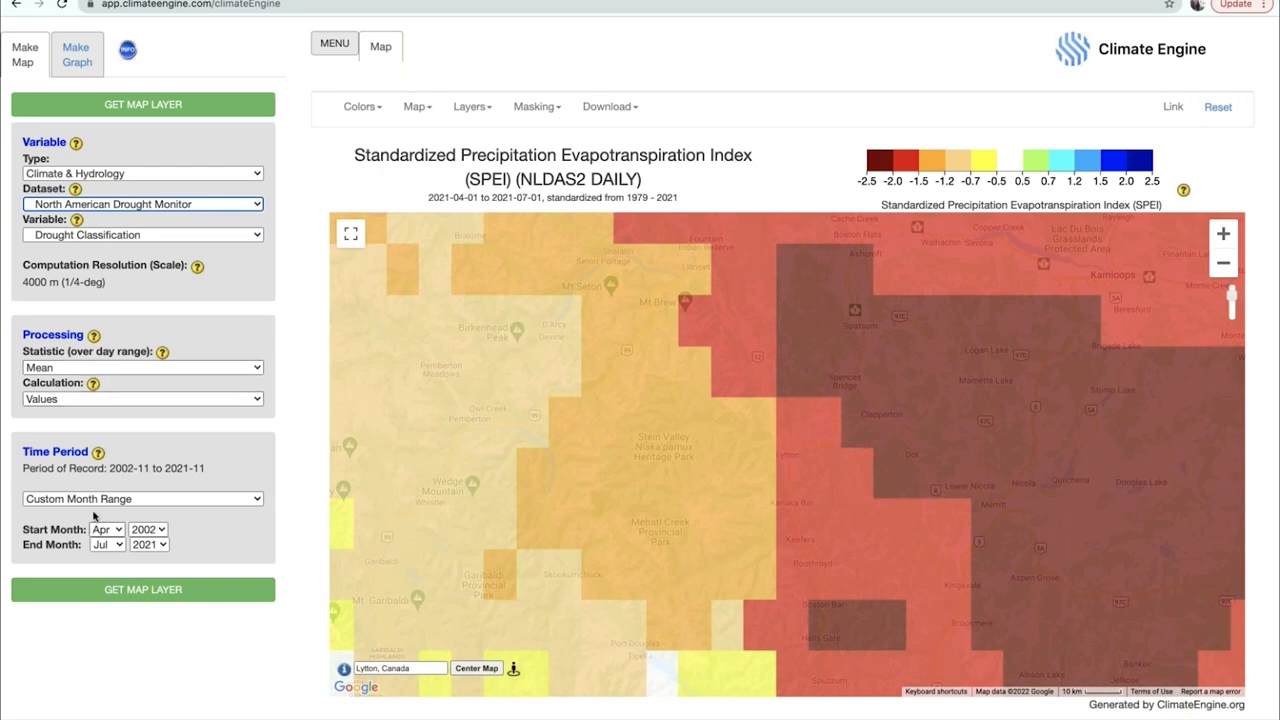
pyautogui.click(155, 567)
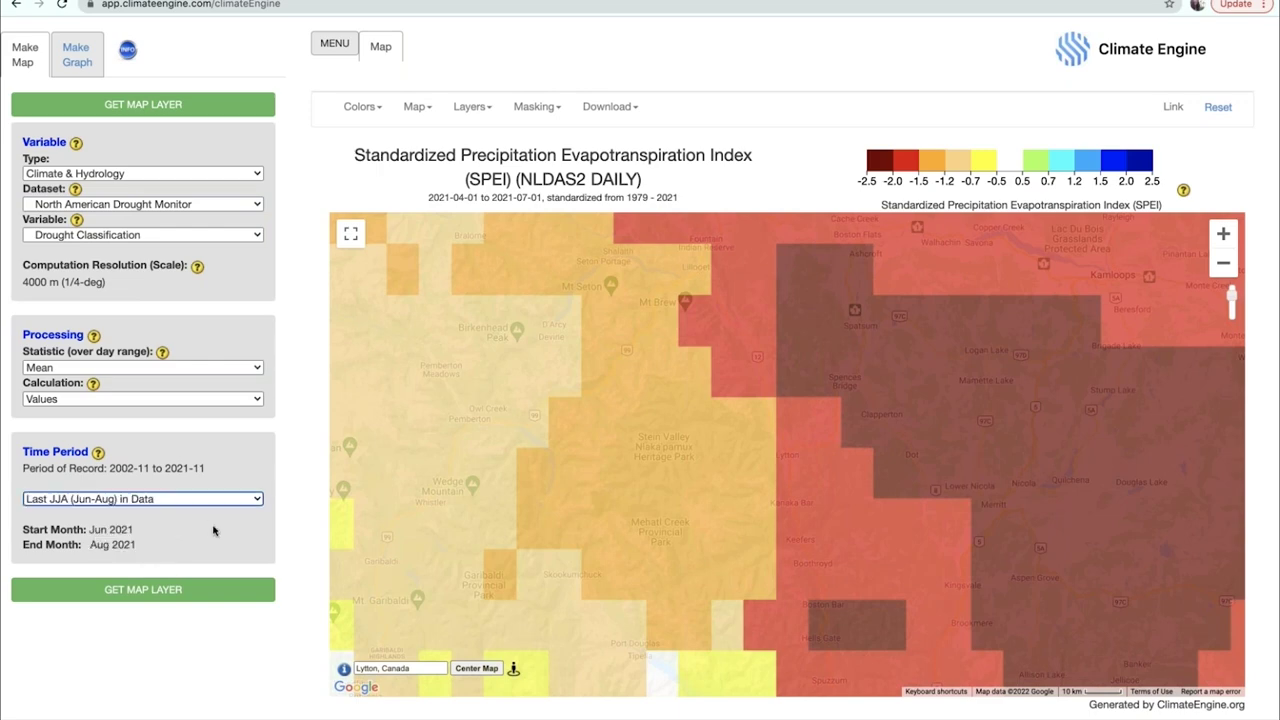
pyautogui.click(181, 591)
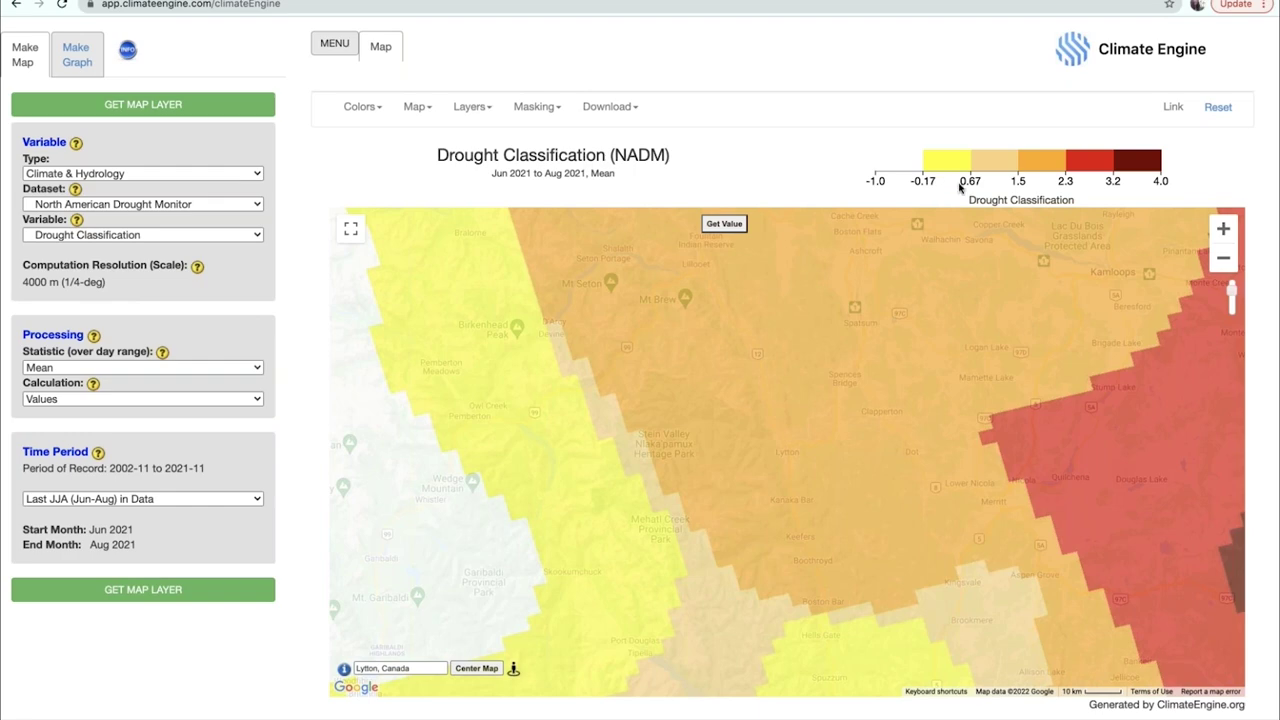
pyautogui.click(726, 230)
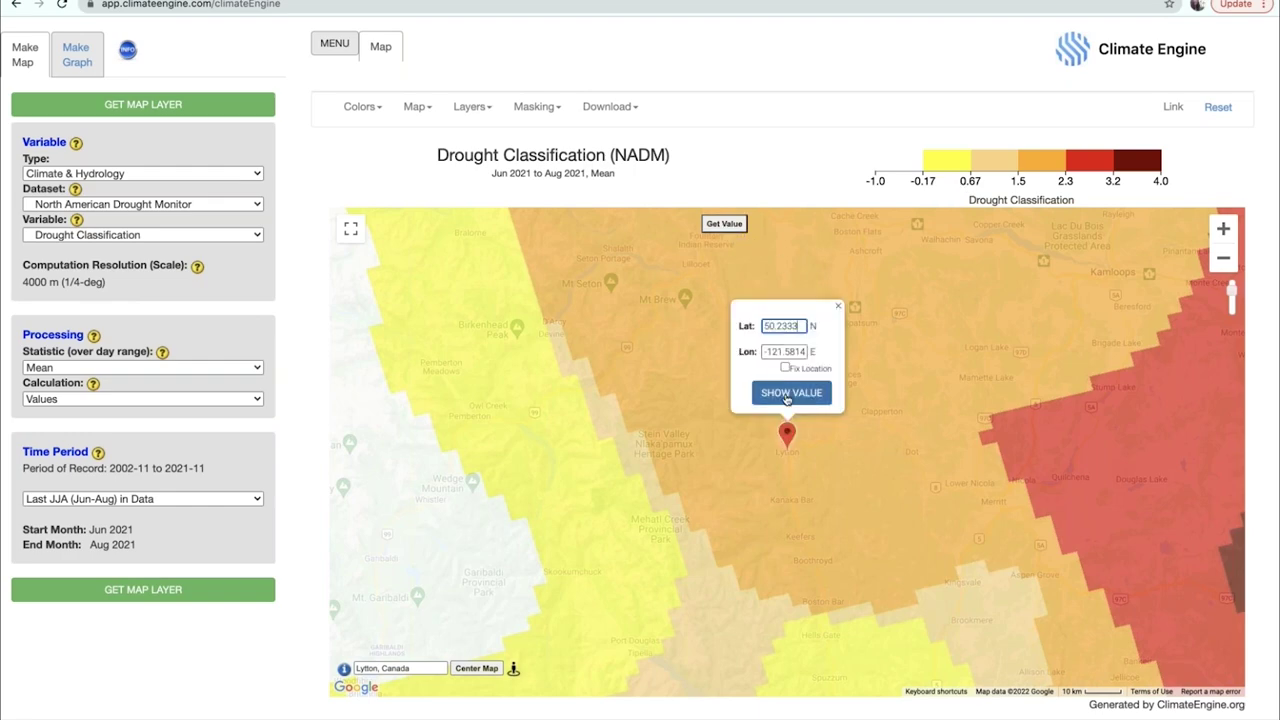
pyautogui.click(790, 393)
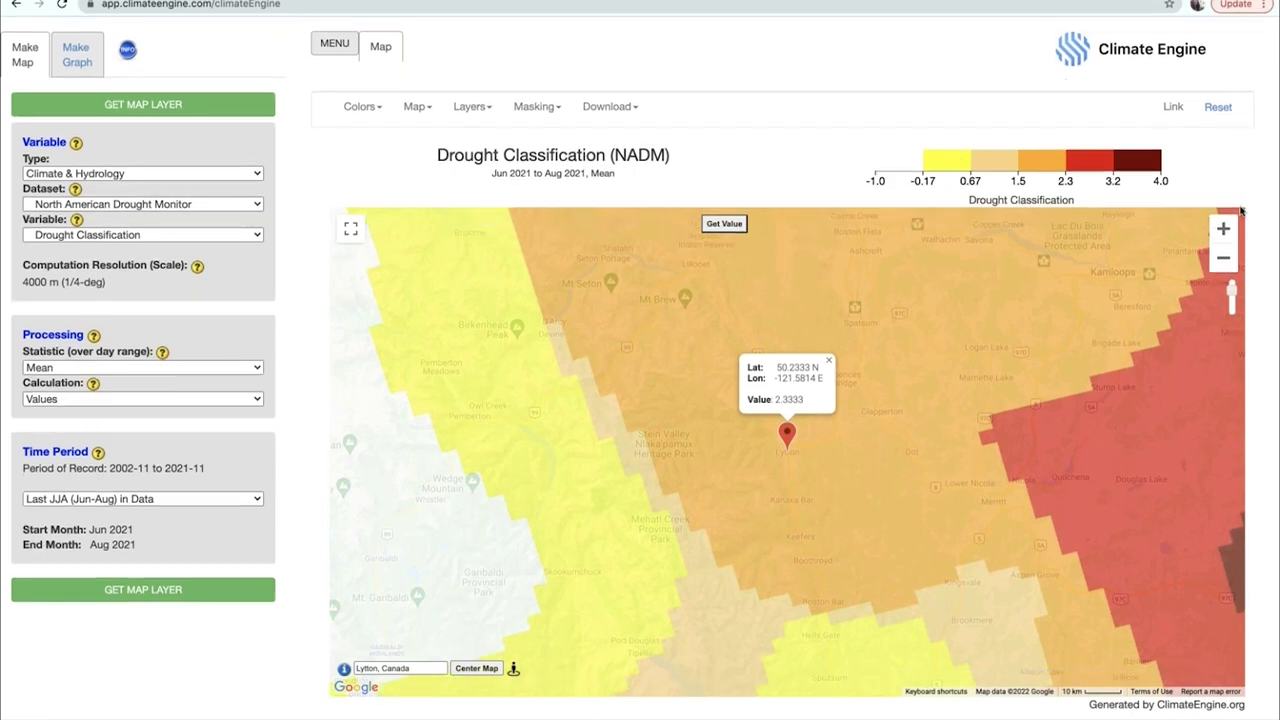
# - Reset the application to its default settings and dismiss the welcome window
pyautogui.click(1217, 108)
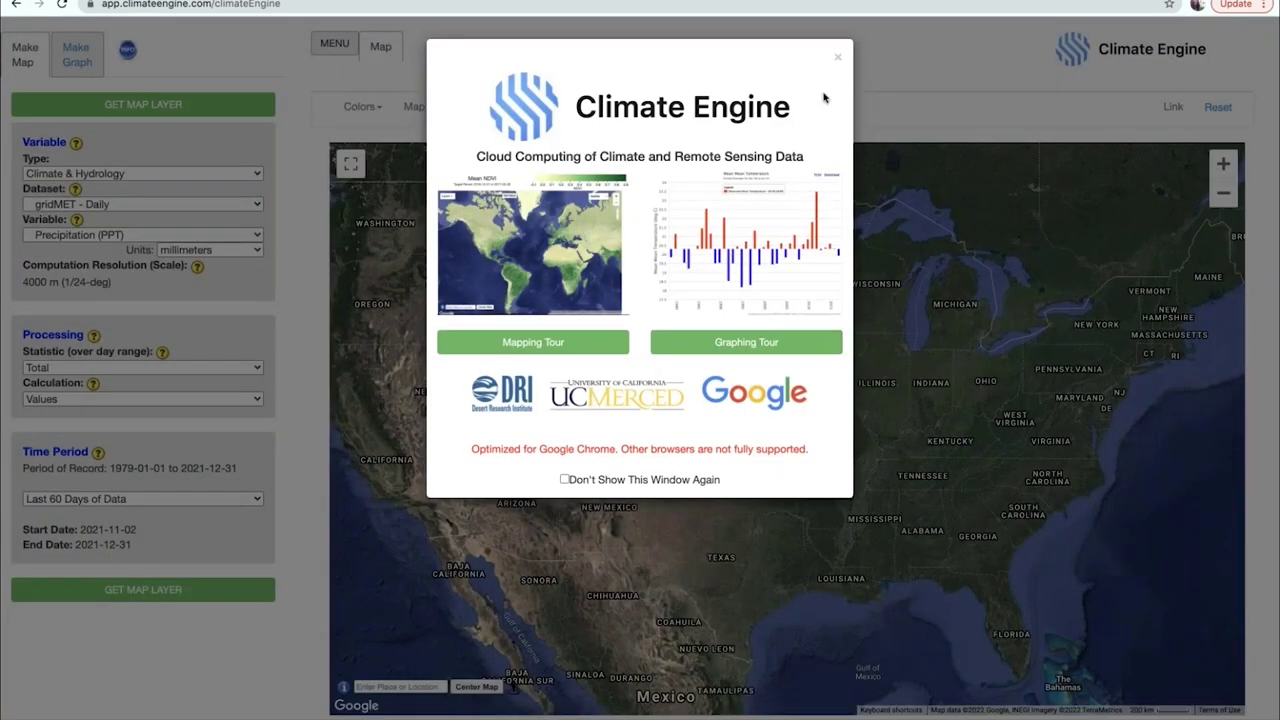
pyautogui.click(837, 61)
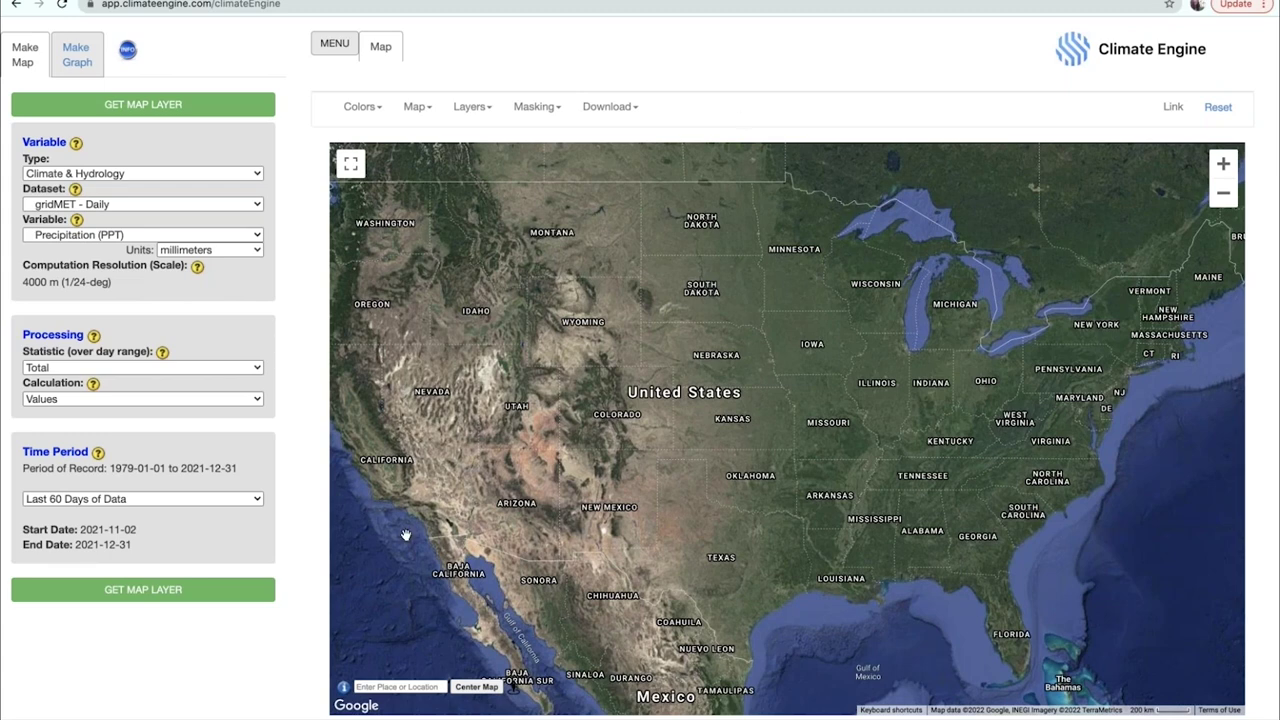
# - Center the map on "lytton, canada" and replace the Hybrid base map with the light terrain-style one
pyautogui.click(384, 688)
pyautogui.write('Mo')
pyautogui.write('tton, Canada')
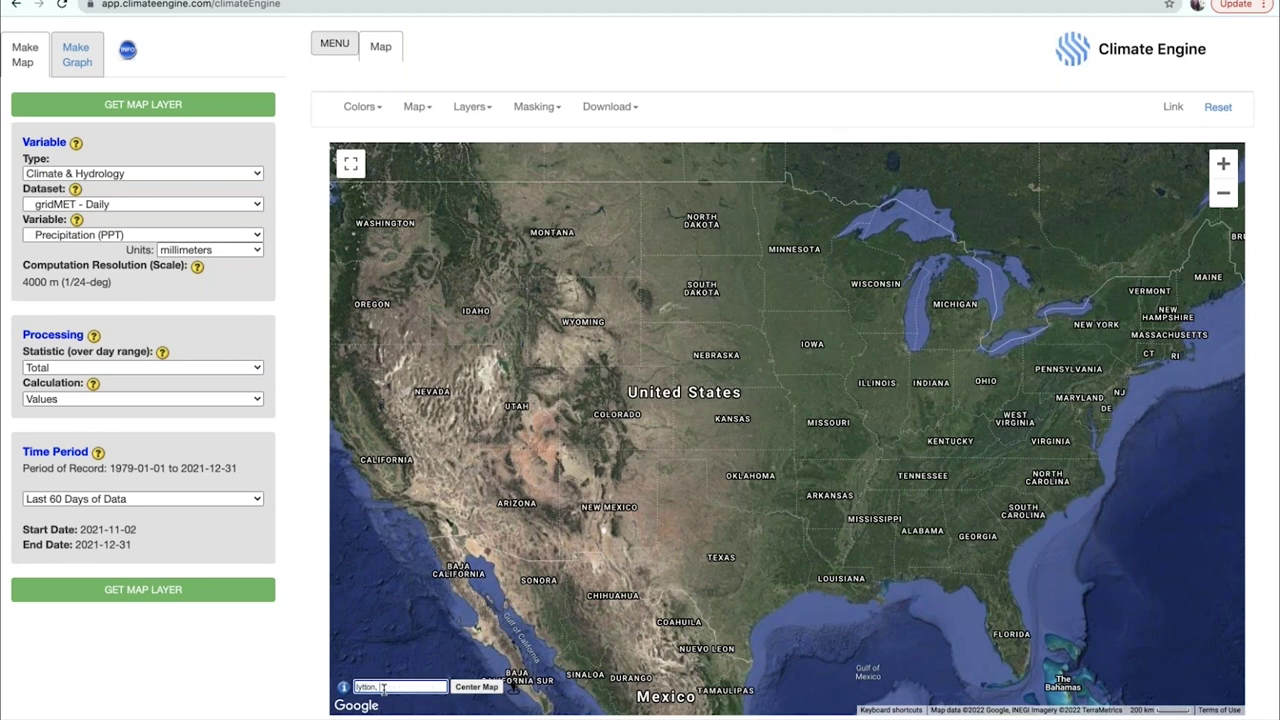
pyautogui.click(478, 690)
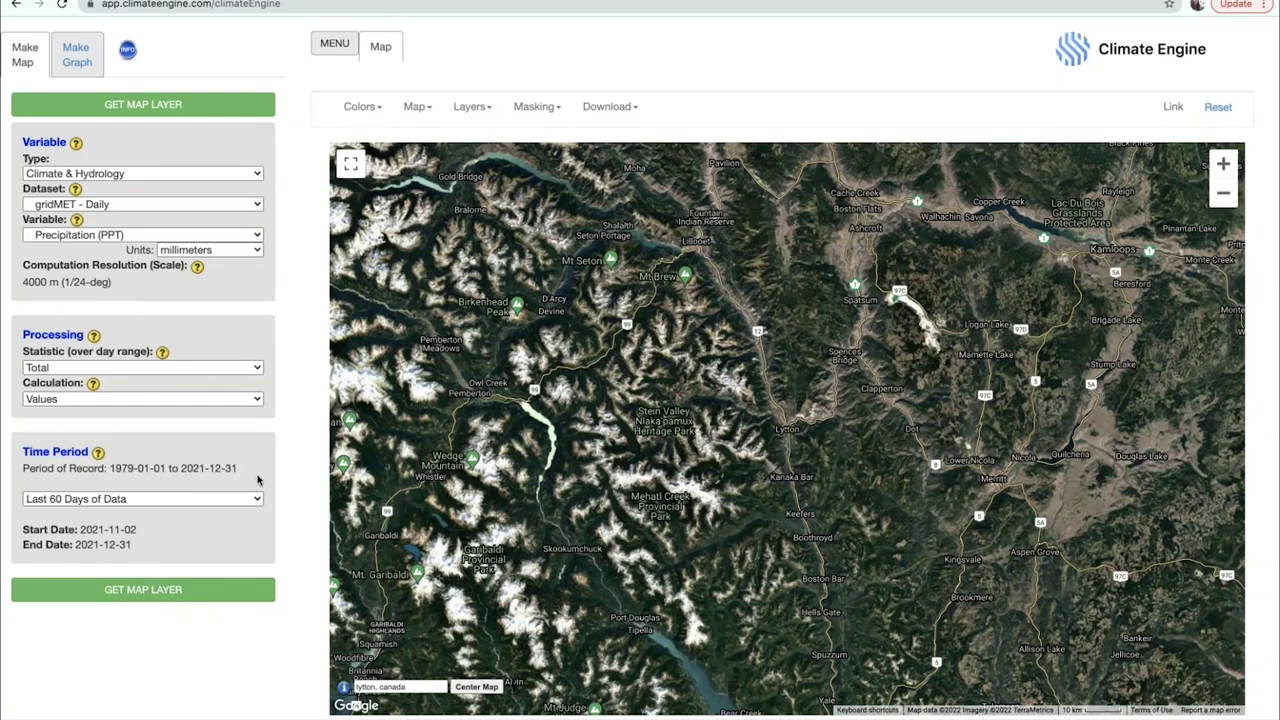
pyautogui.click(416, 106)
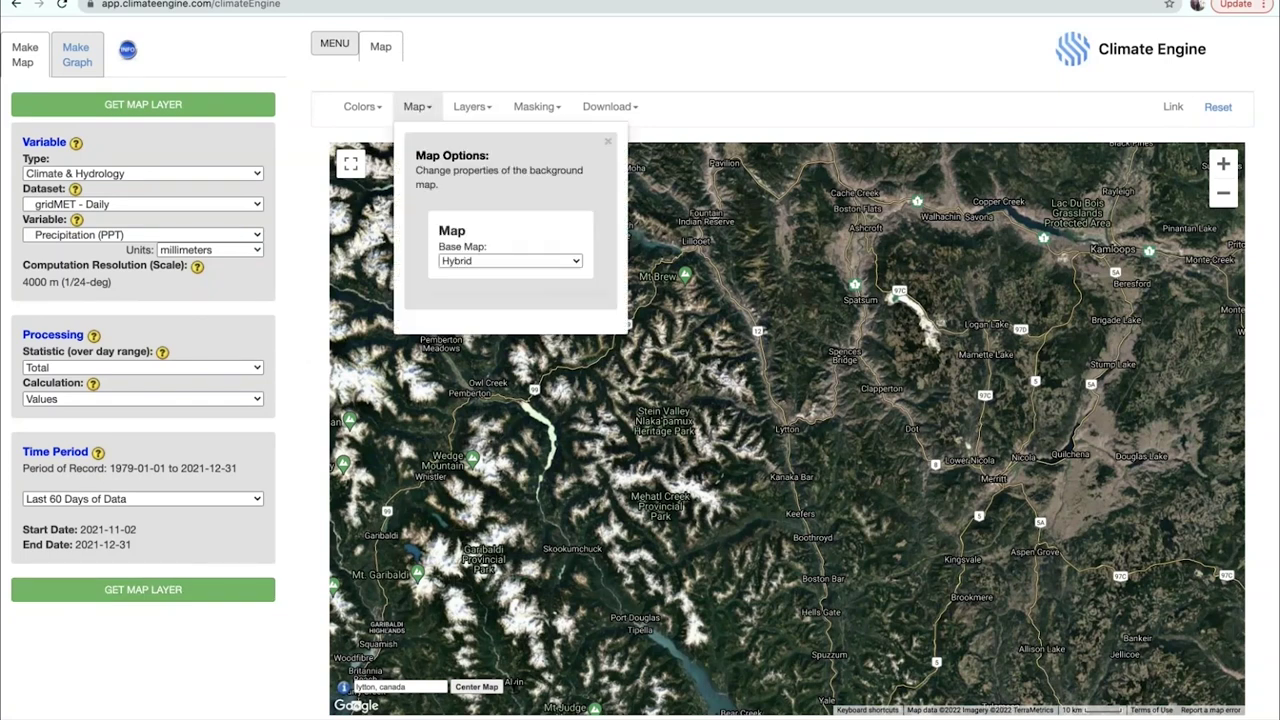
pyautogui.click(473, 285)
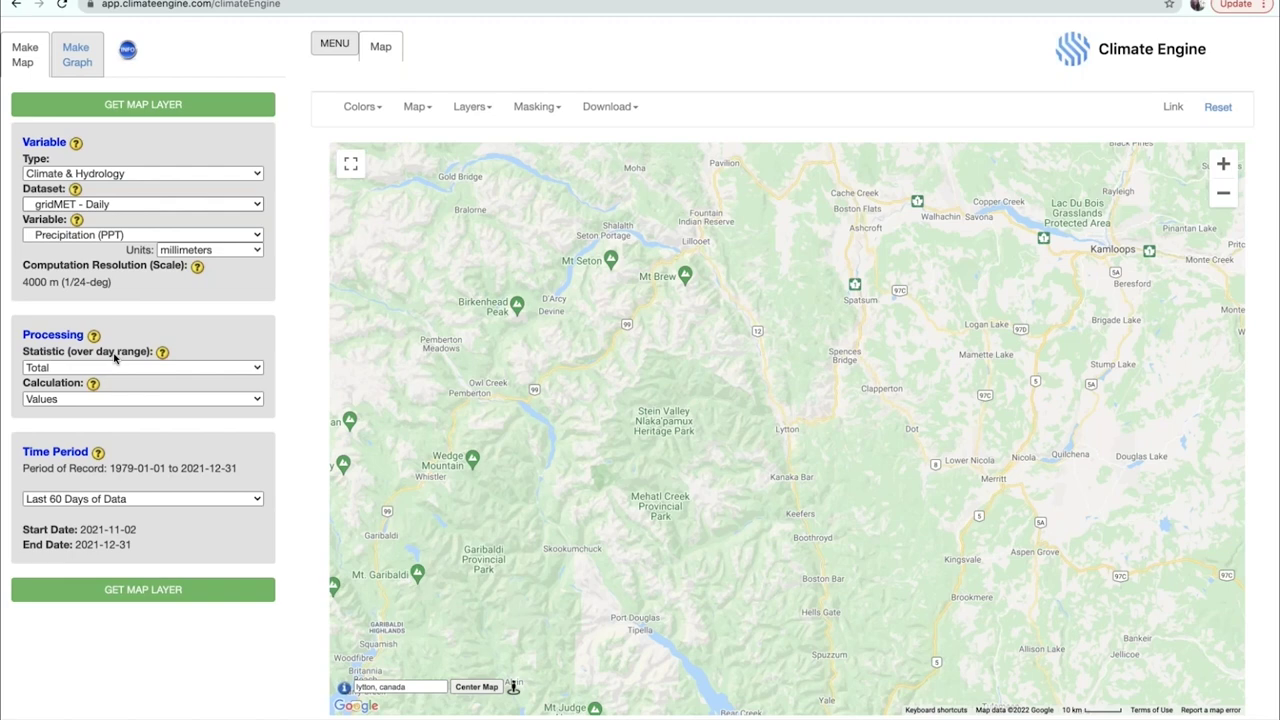
# - Choose the NLDAS2 Reanalysis- Daily dataset with the Max Temperature variable, calculated as Difference From Average Conditions
pyautogui.press('n')
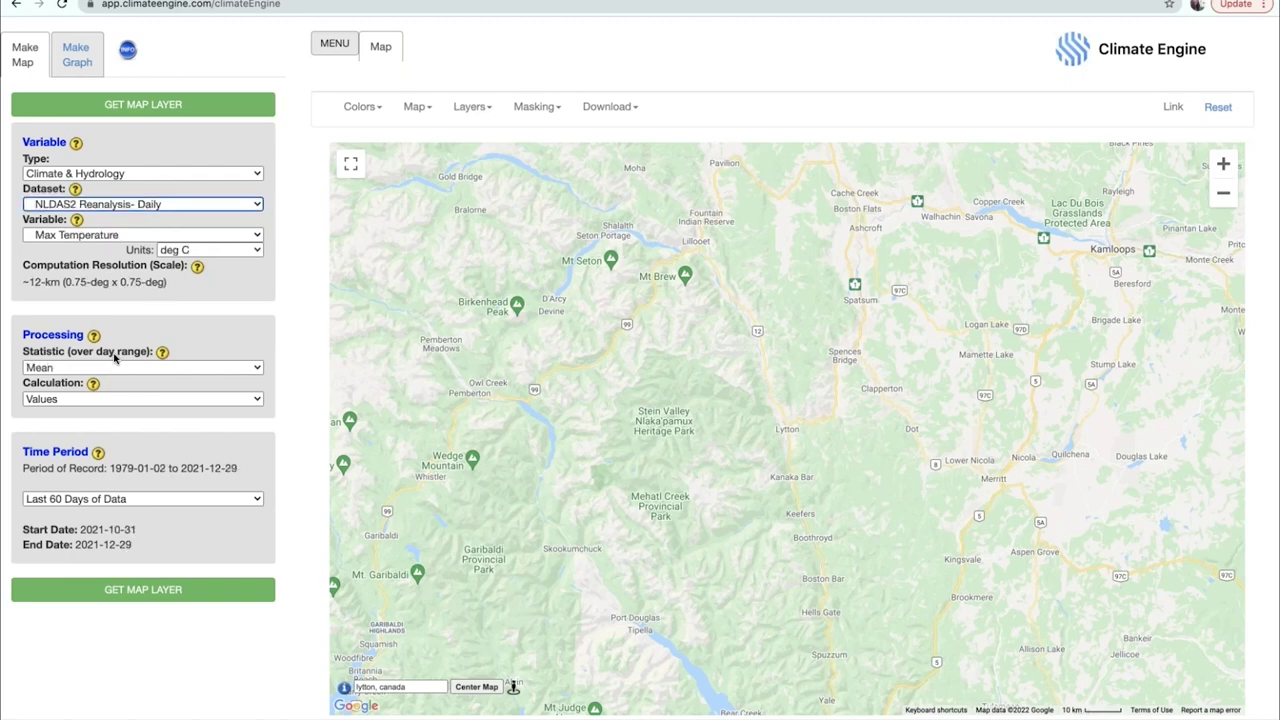
pyautogui.click(103, 238)
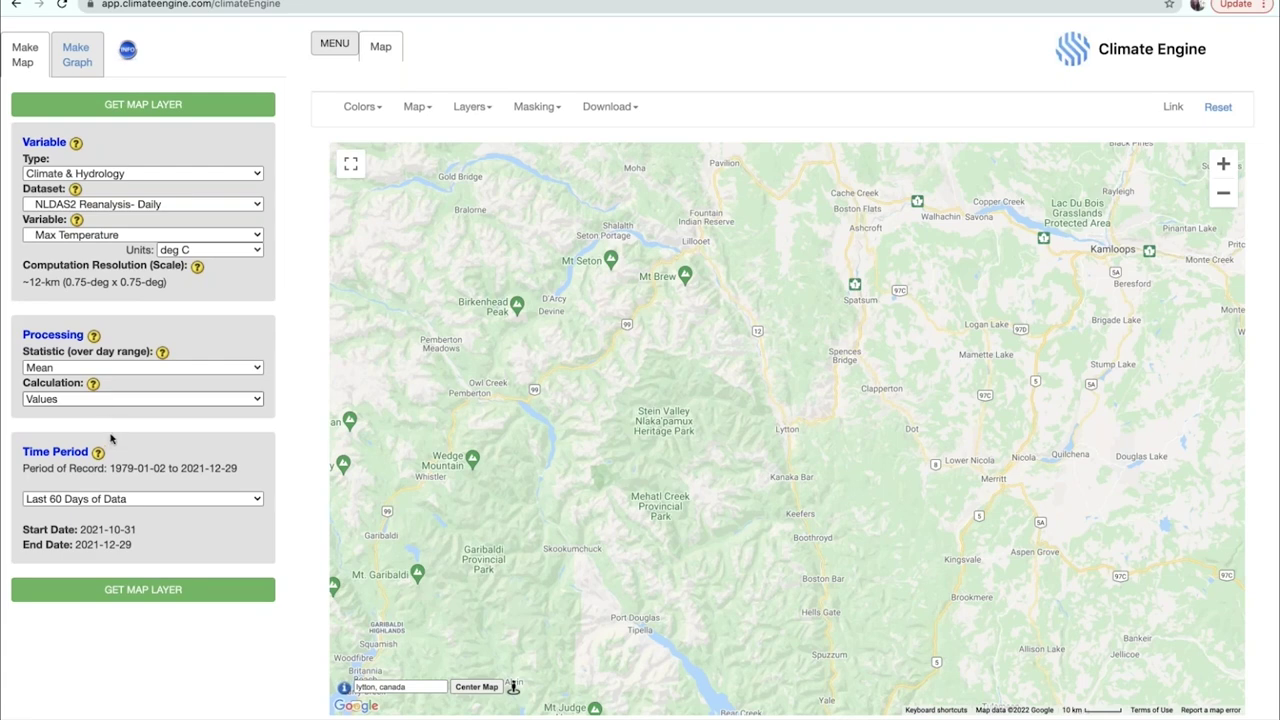
pyautogui.click(150, 425)
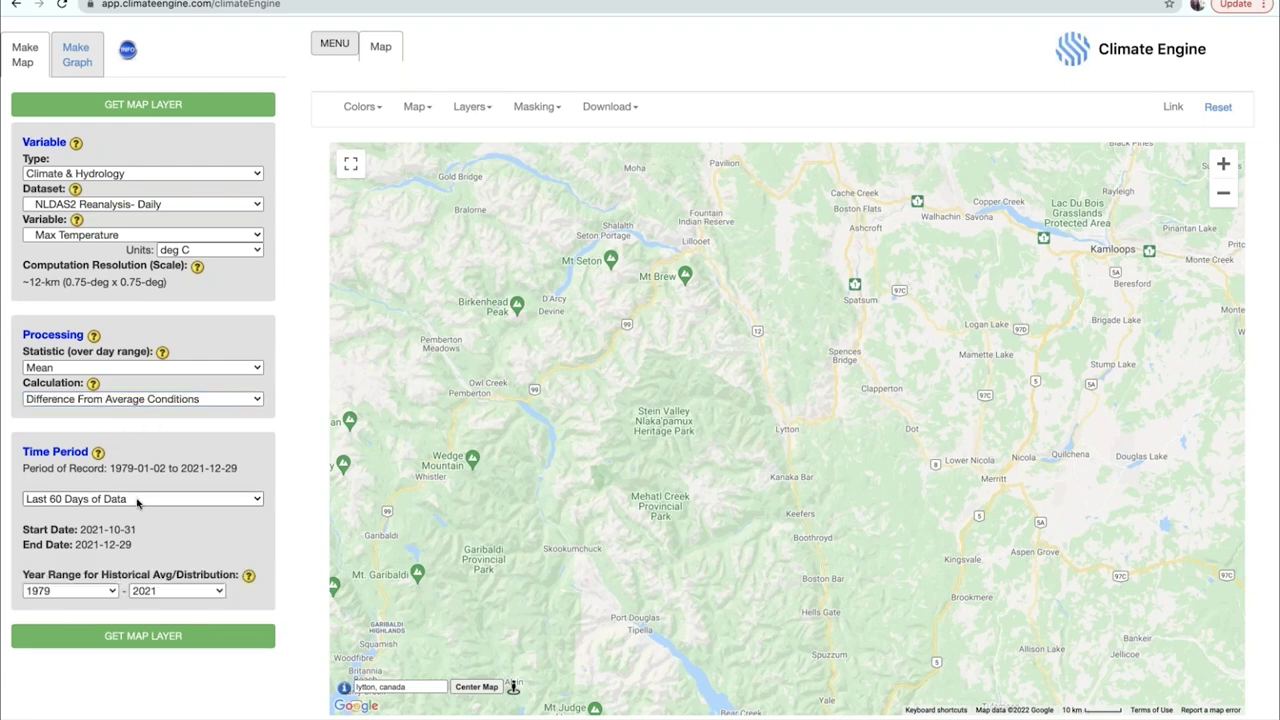
# - Map the maximum temperature difference from average for Last JJA (Jun-Aug) and show its value at Lytton
pyautogui.press('Down')
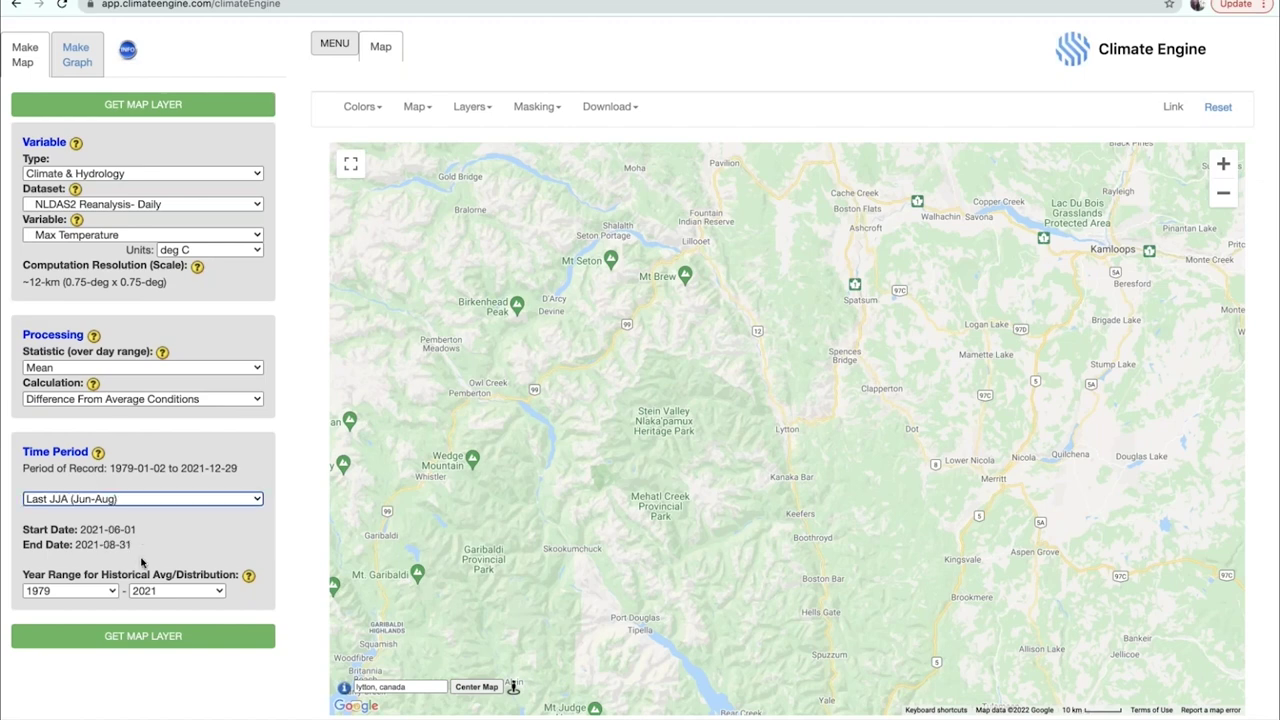
pyautogui.click(136, 638)
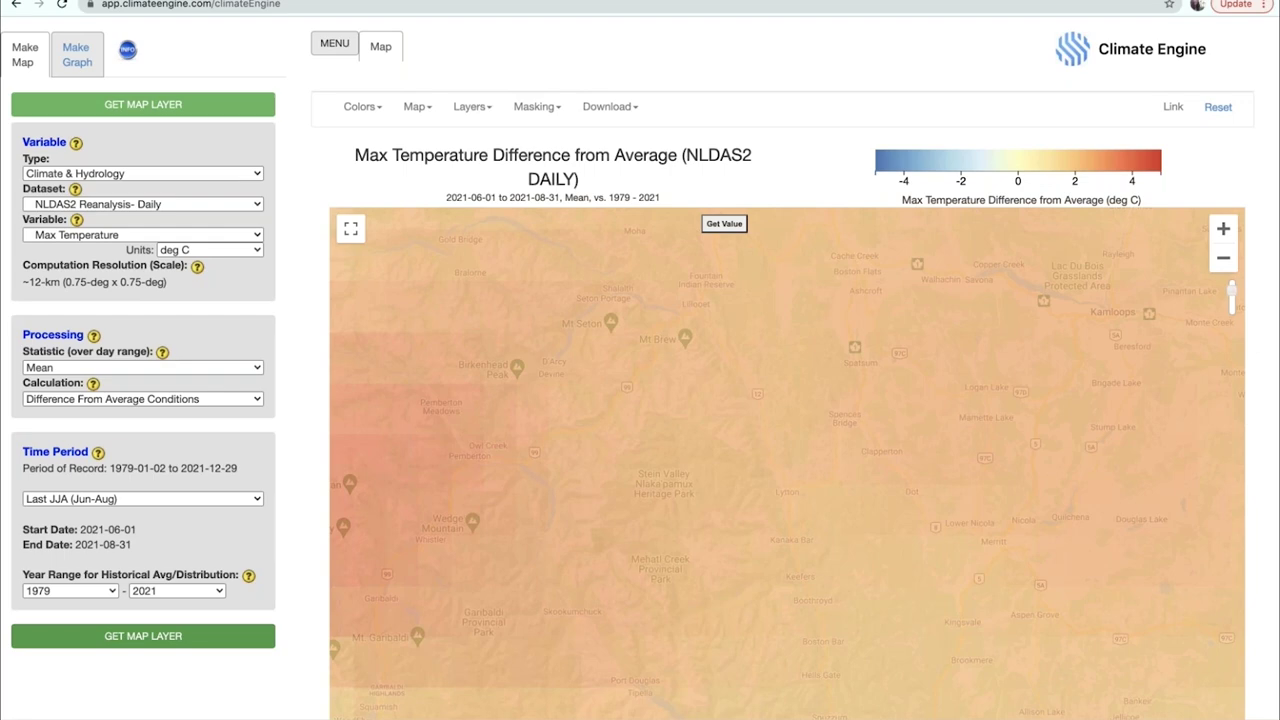
pyautogui.click(725, 226)
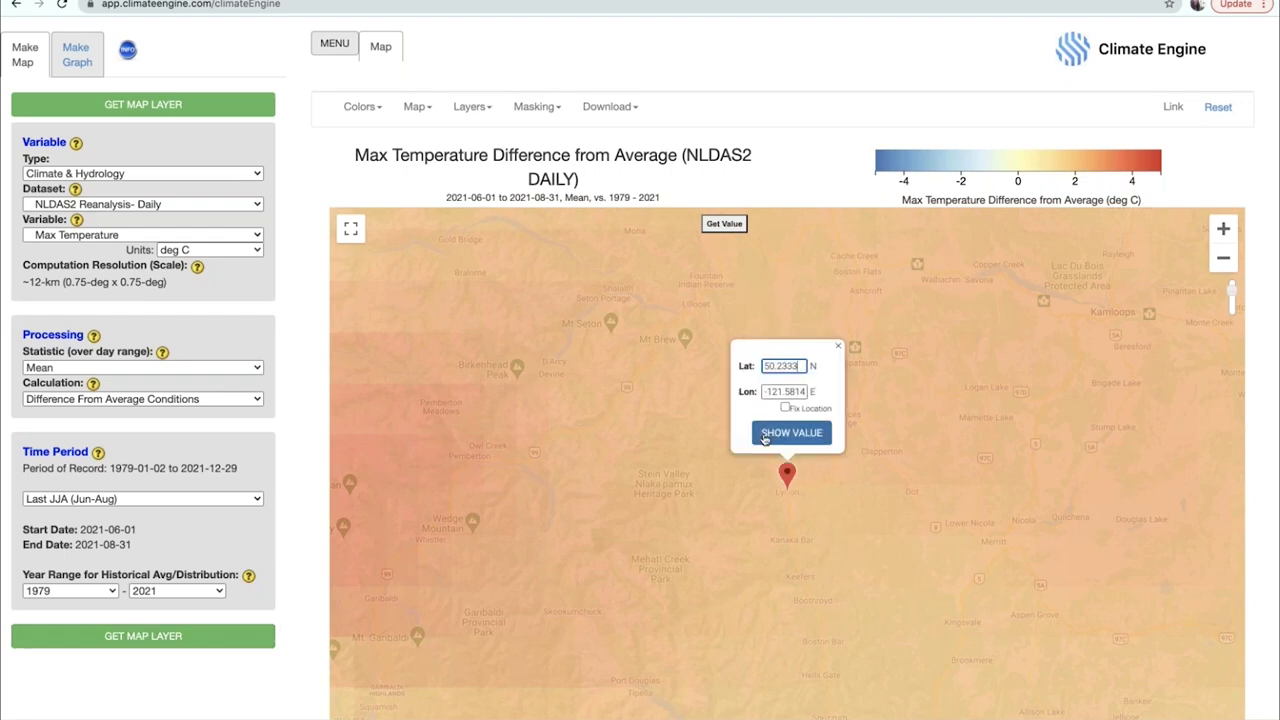
pyautogui.click(765, 436)
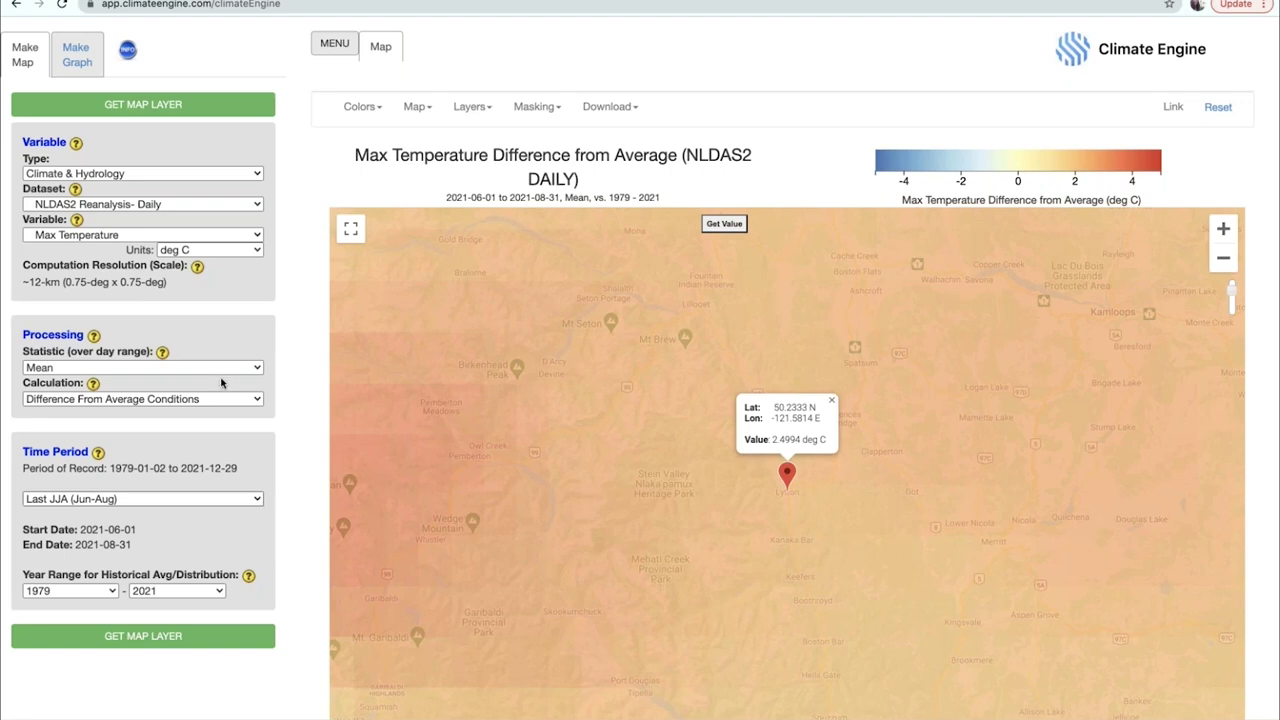
# - Switch the time period to a custom date range from 2021-06-28 to 2021-06-30
pyautogui.click(258, 500)
pyautogui.click(260, 517)
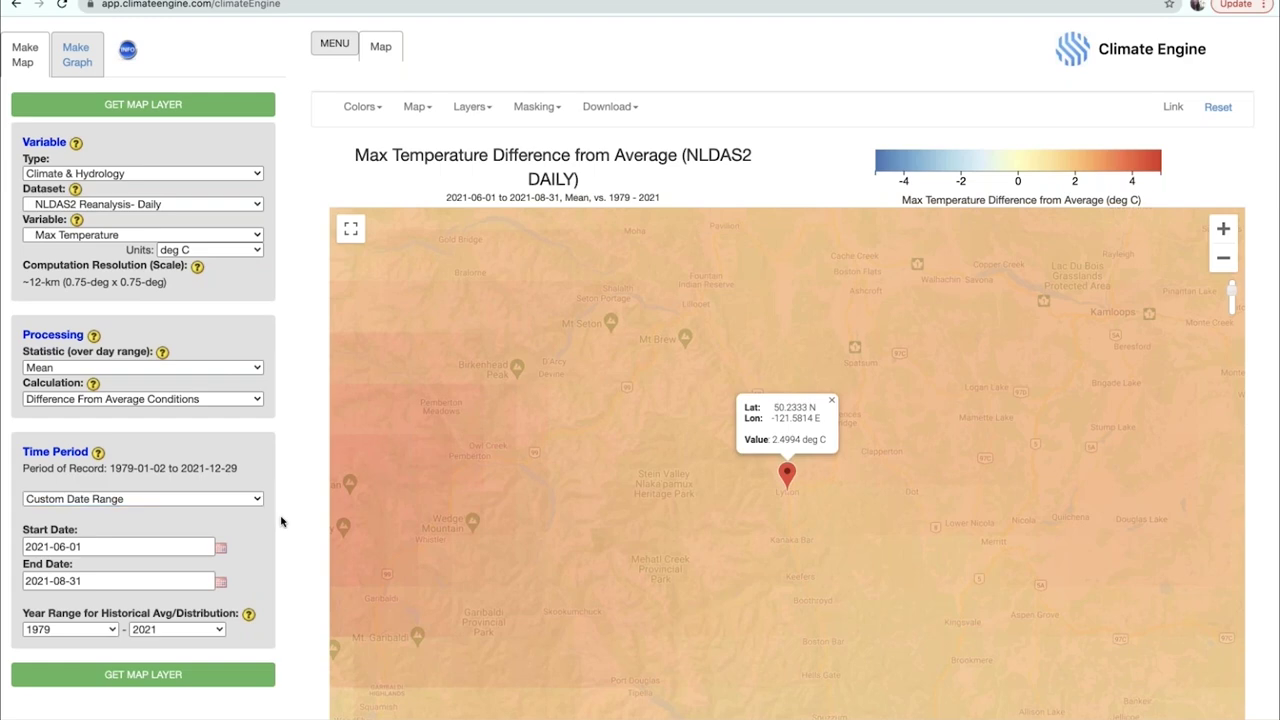
pyautogui.click(82, 546)
pyautogui.press('BackSpace')
pyautogui.press('BackSpace')
pyautogui.write('28')
pyautogui.click(83, 581)
pyautogui.press('BackSpace')
pyautogui.write('0')
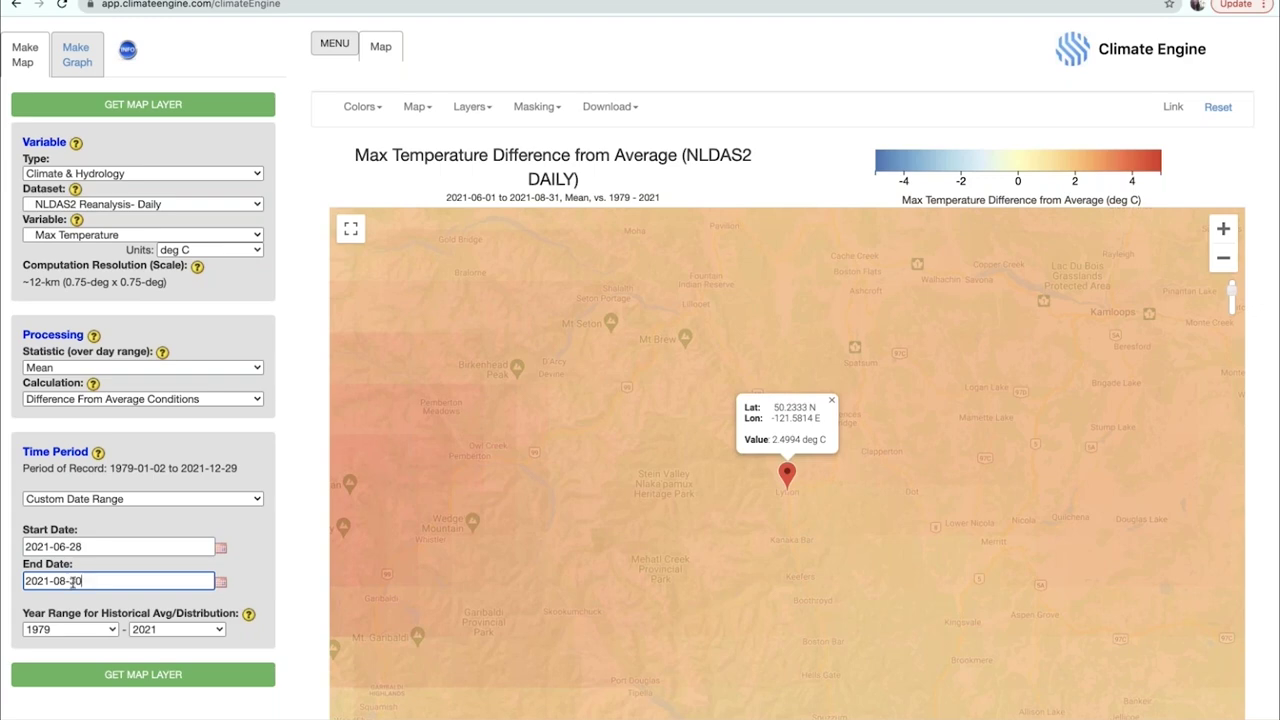
pyautogui.press('BackSpace')
pyautogui.write('6')
pyautogui.click(82, 546)
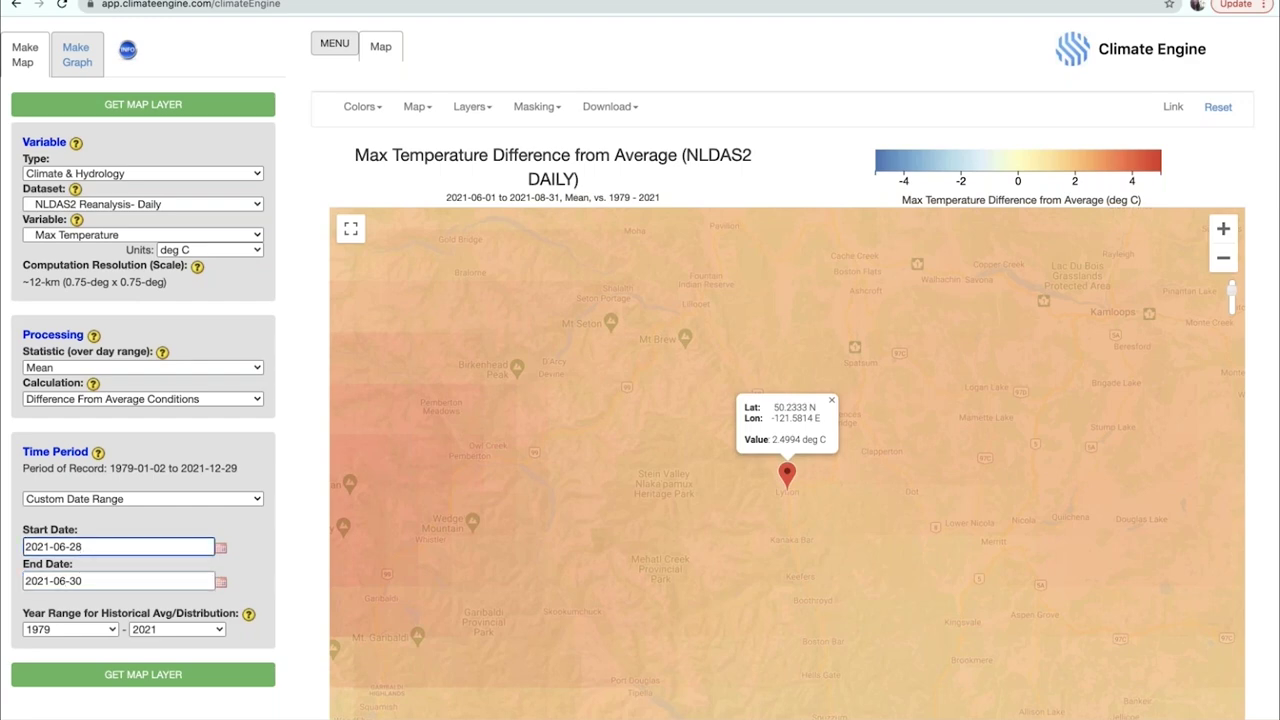
# - Generate the maximum temperature anomaly layer for the custom dates and show its value at Lytton
pyautogui.click(134, 687)
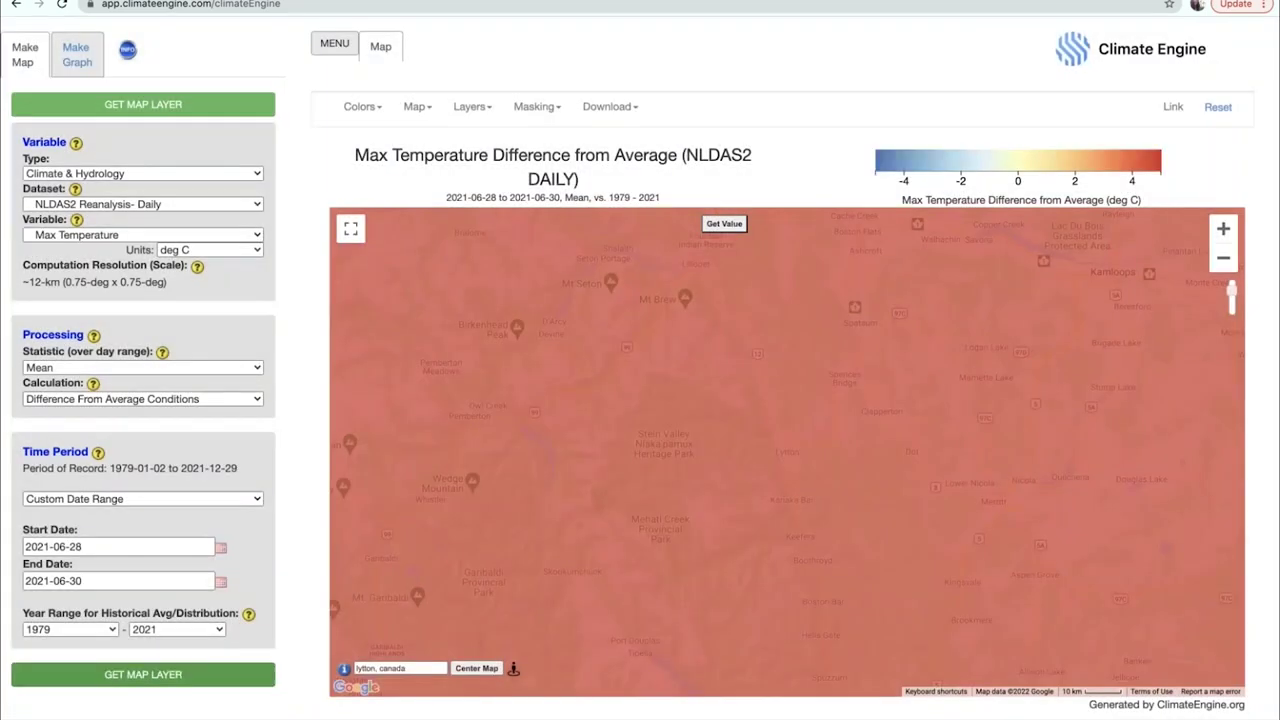
pyautogui.click(724, 224)
pyautogui.click(766, 396)
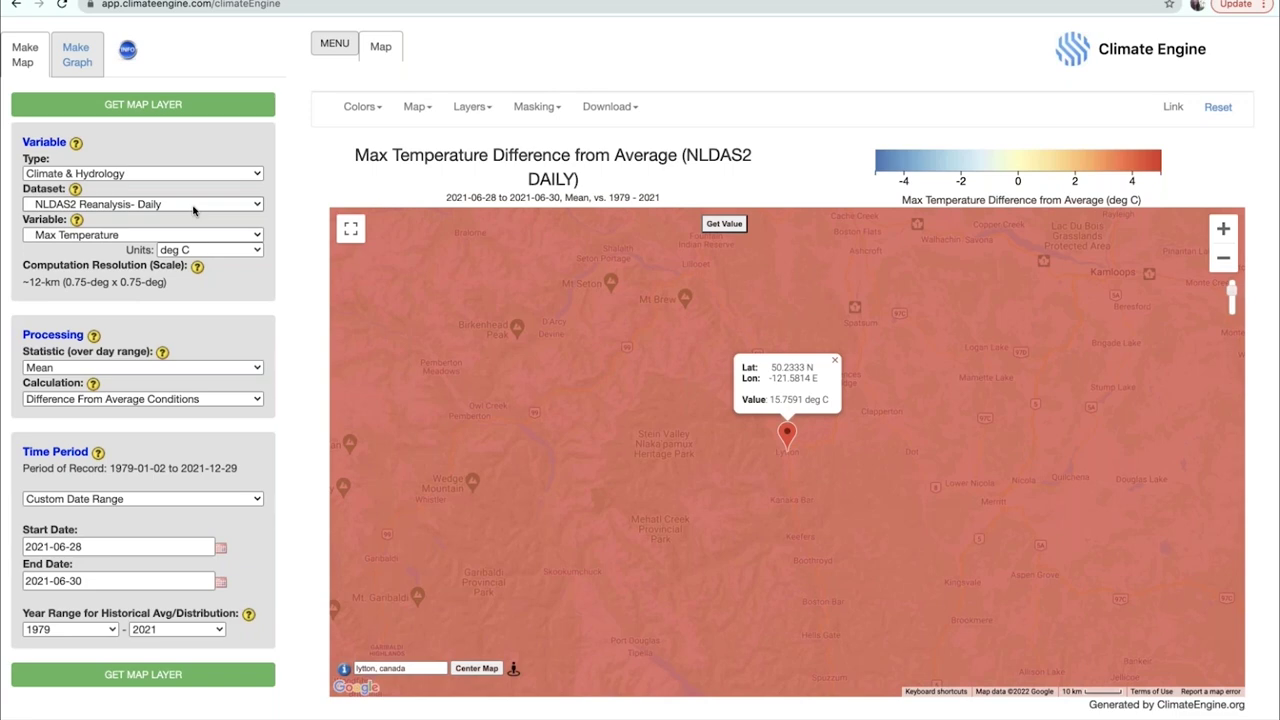
# - Map the FLDAS Surface Soil Moisture (10cm) difference from average for Last JJA (Jun-Aug) and show its value at Lytton
pyautogui.click(173, 523)
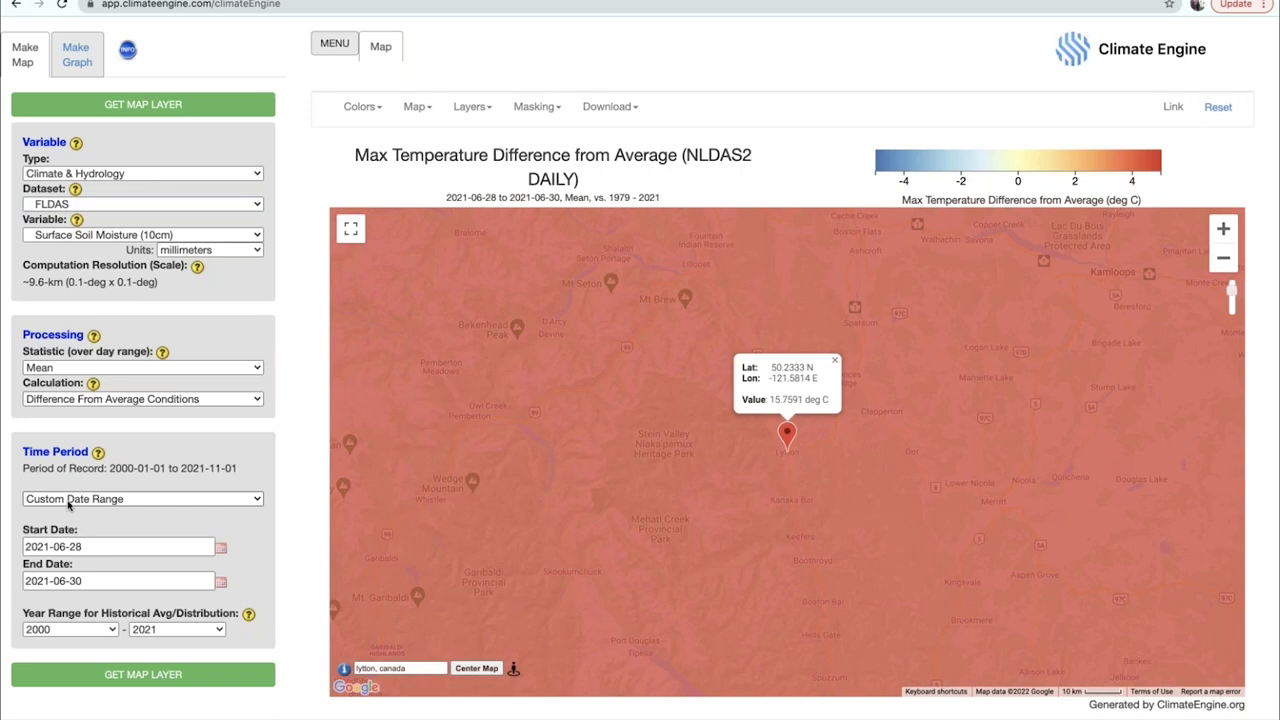
pyautogui.click(78, 623)
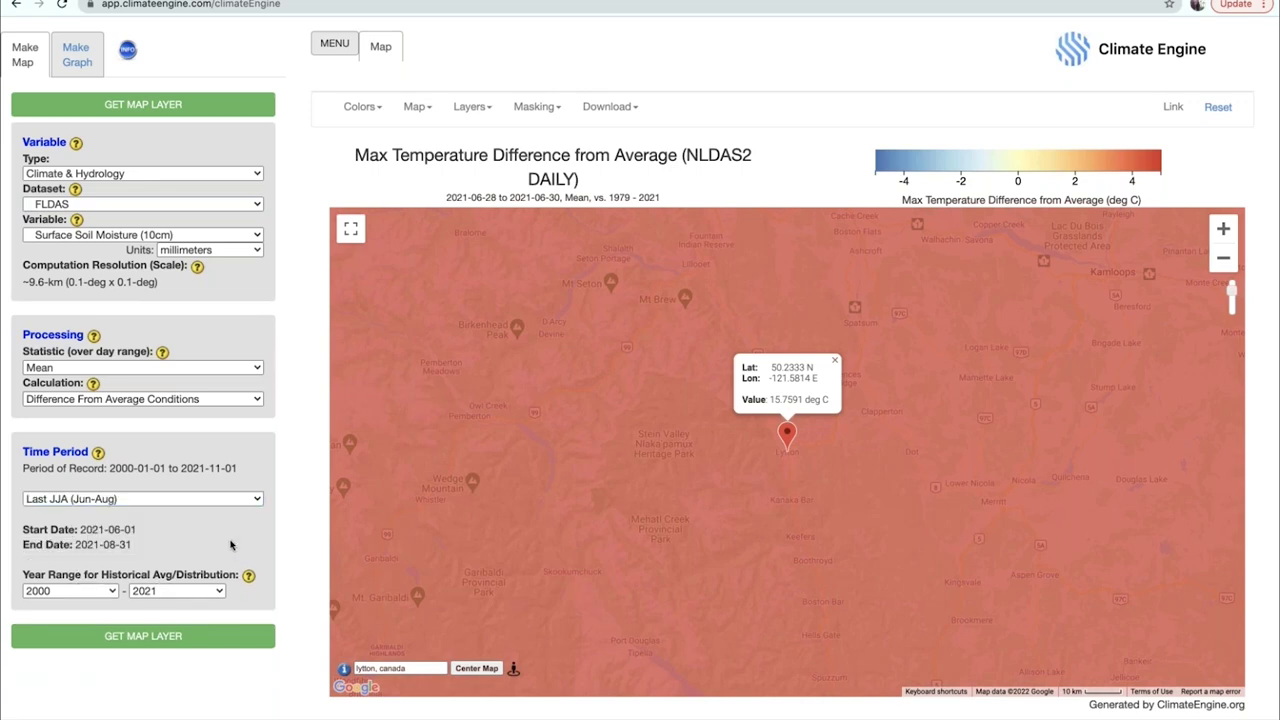
pyautogui.click(183, 645)
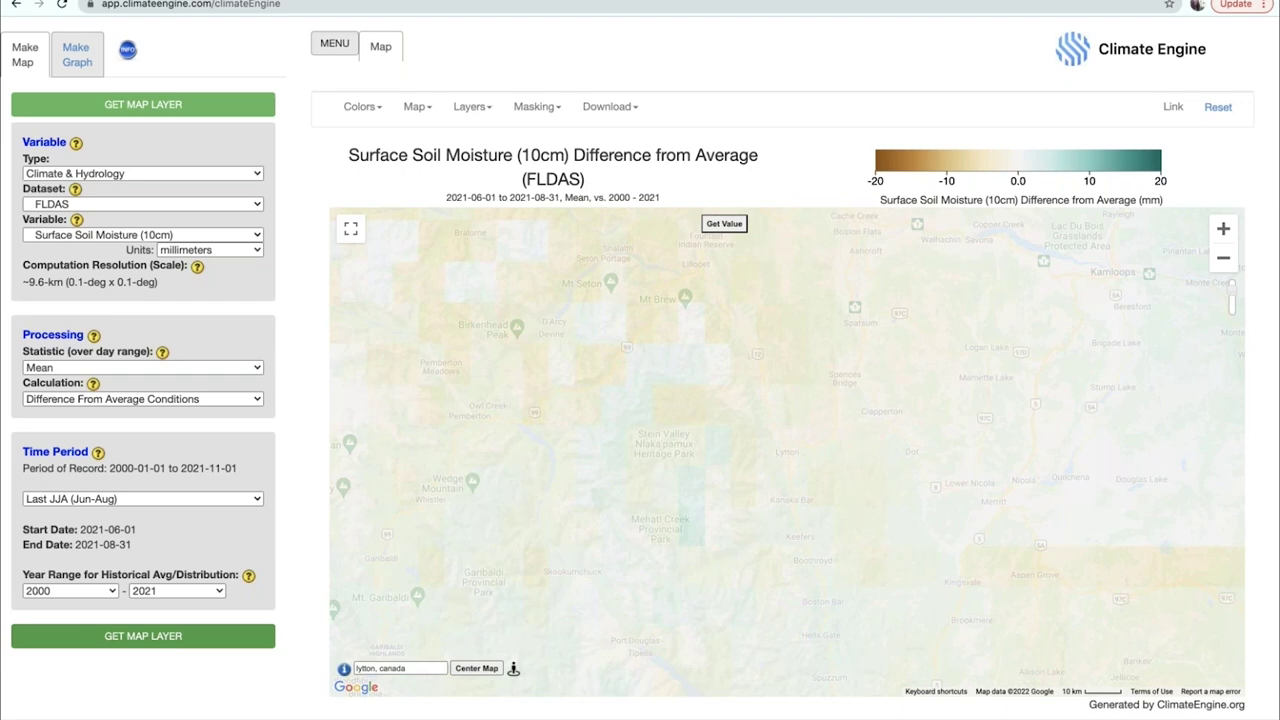
pyautogui.click(724, 226)
pyautogui.click(792, 394)
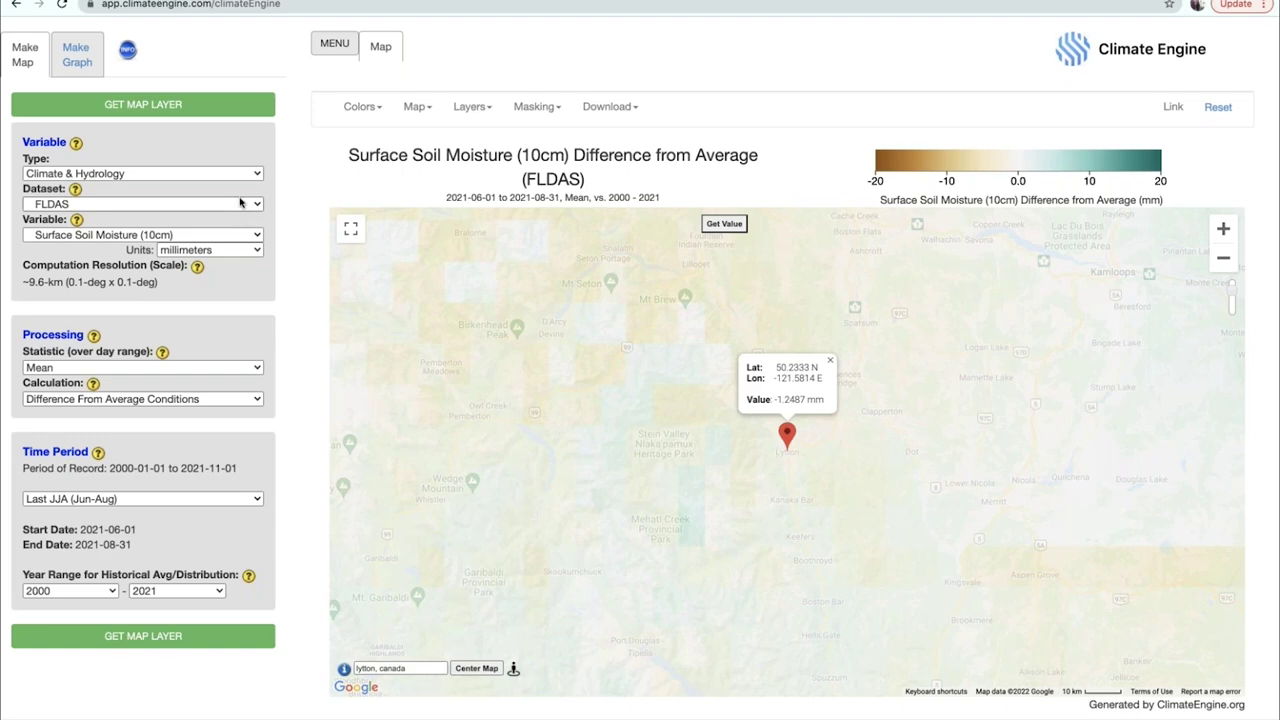
# - Choose NLDAS2 Reanalysis- Daily Wind Speed in miles per hour, with the Maximum statistic and the Values calculation
pyautogui.click(237, 146)
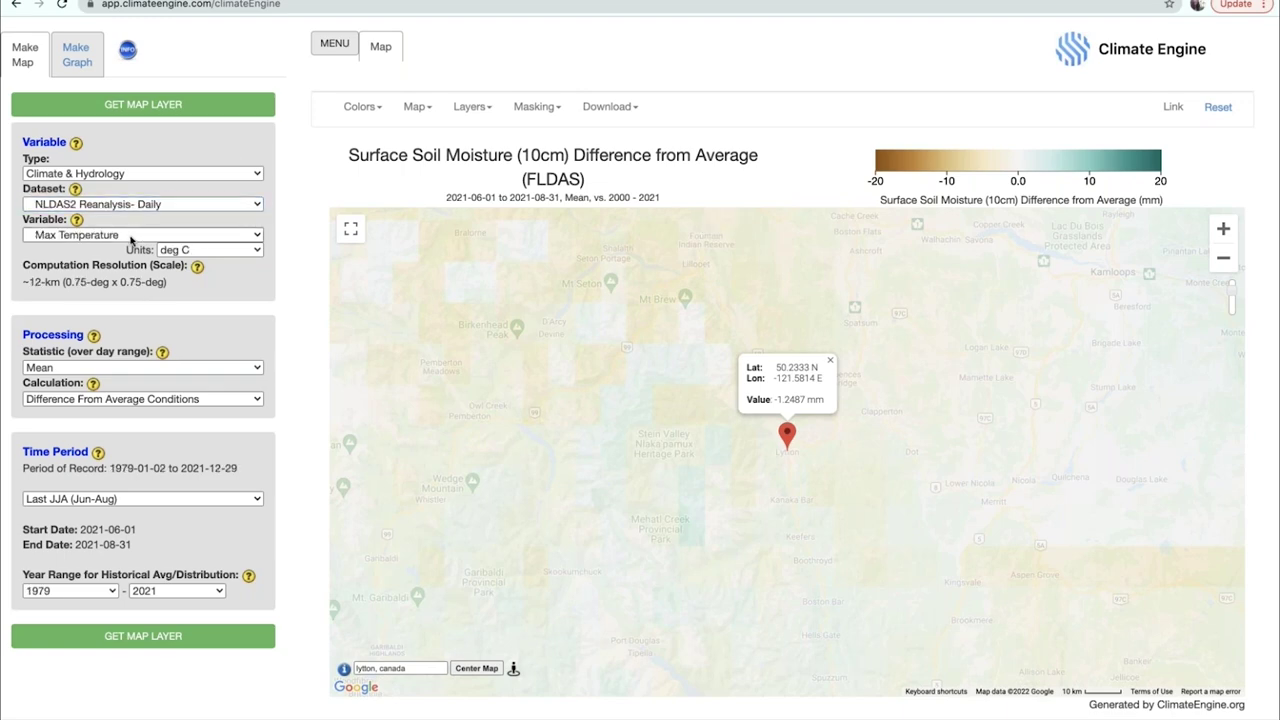
pyautogui.click(103, 344)
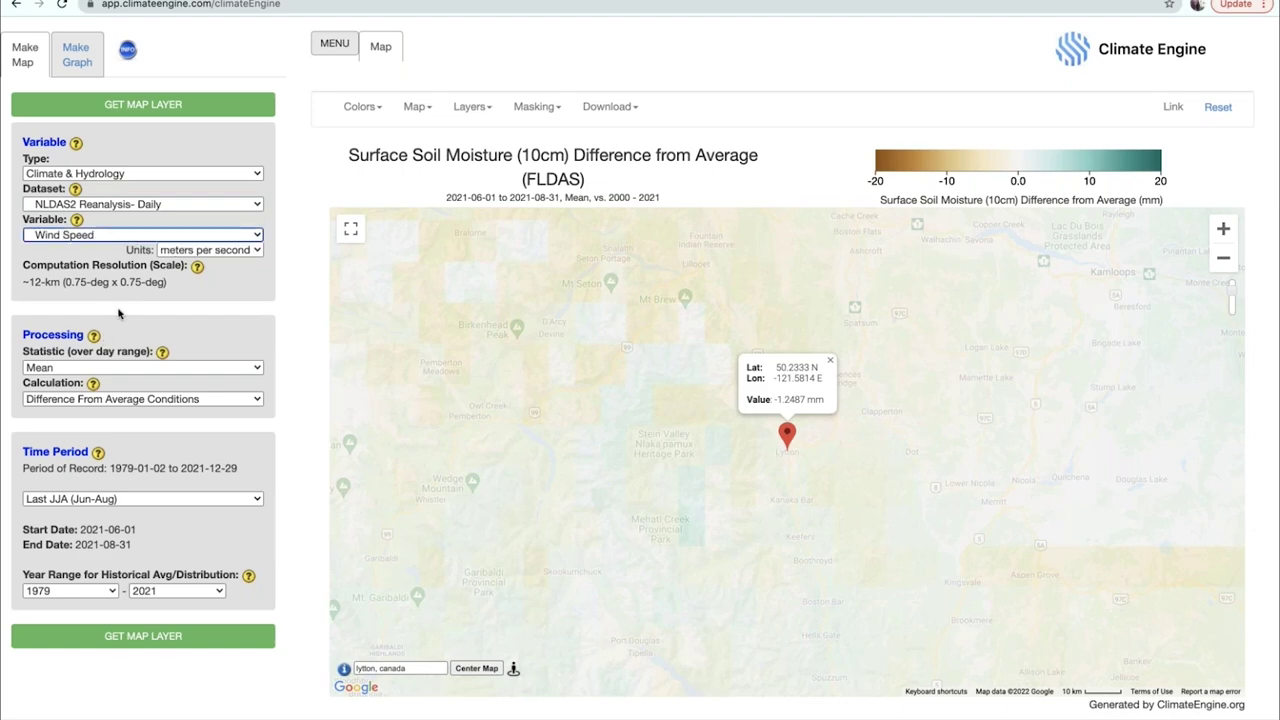
pyautogui.click(171, 256)
pyautogui.click(258, 292)
pyautogui.click(258, 292)
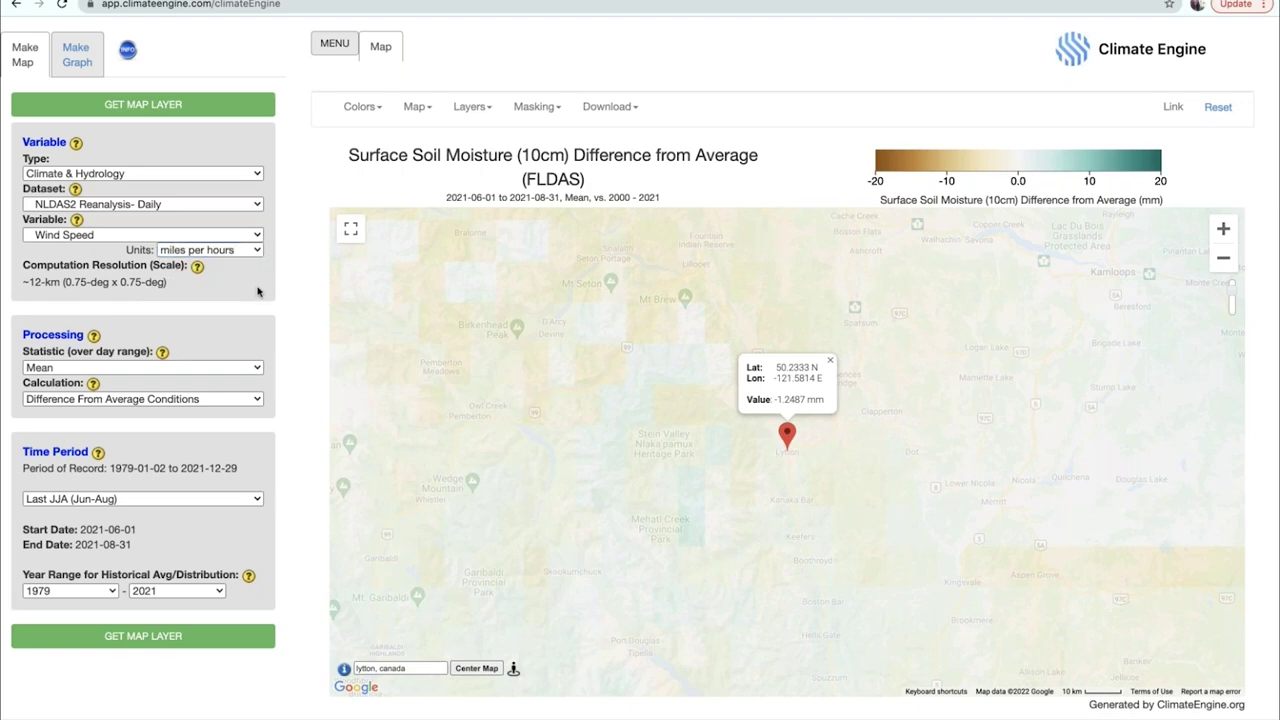
pyautogui.click(117, 372)
pyautogui.click(122, 386)
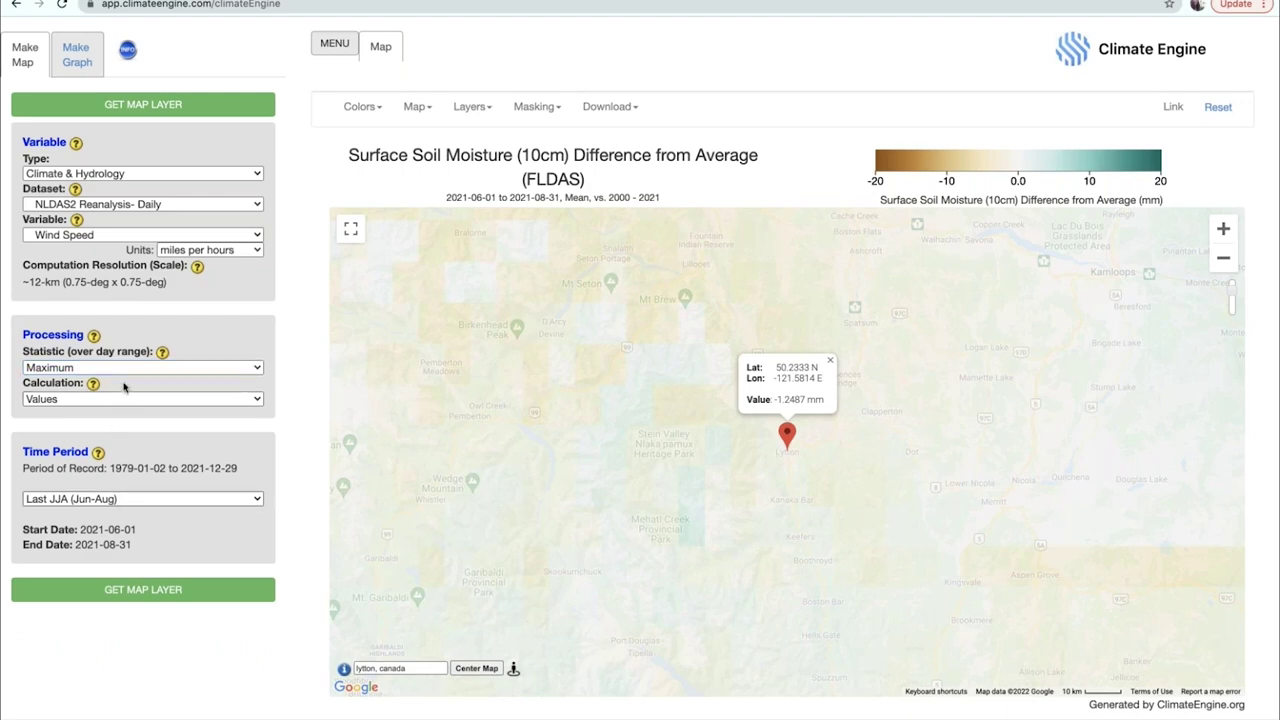
# - Set a custom date range from 2021-06-28 to 2021-07-02 for the wind speed map
pyautogui.click(143, 498)
pyautogui.click(88, 548)
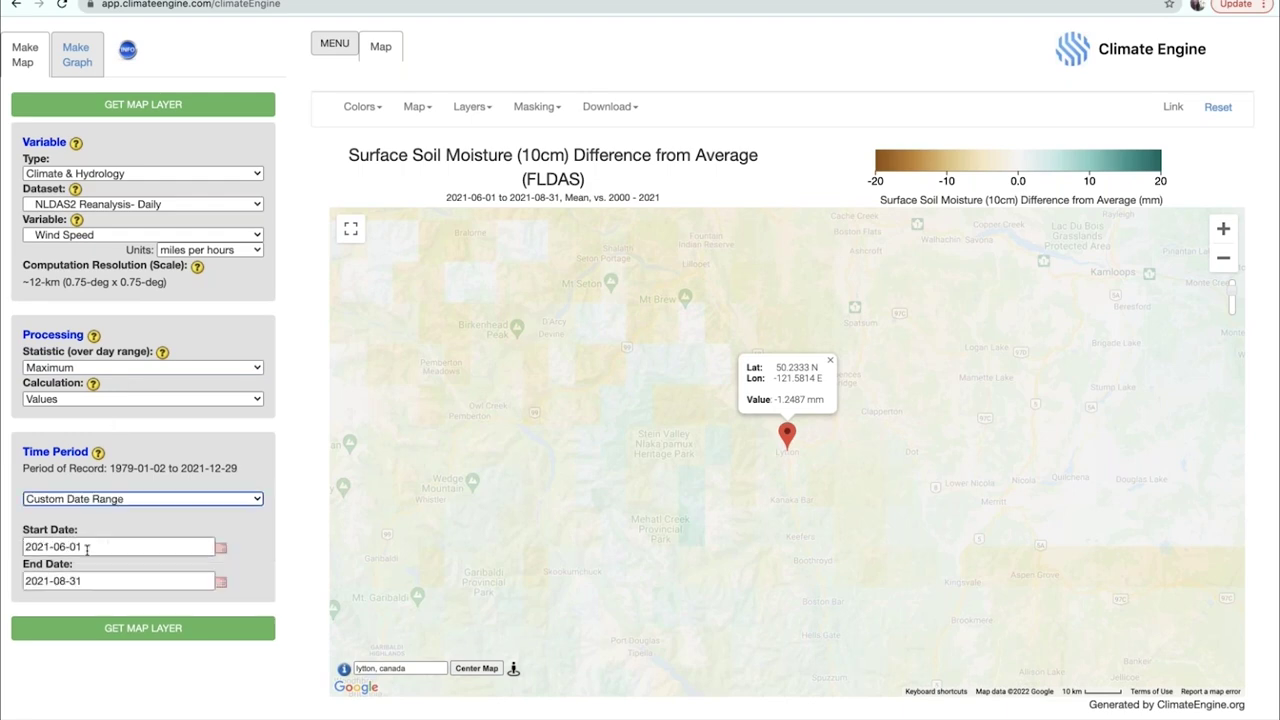
pyautogui.click(84, 546)
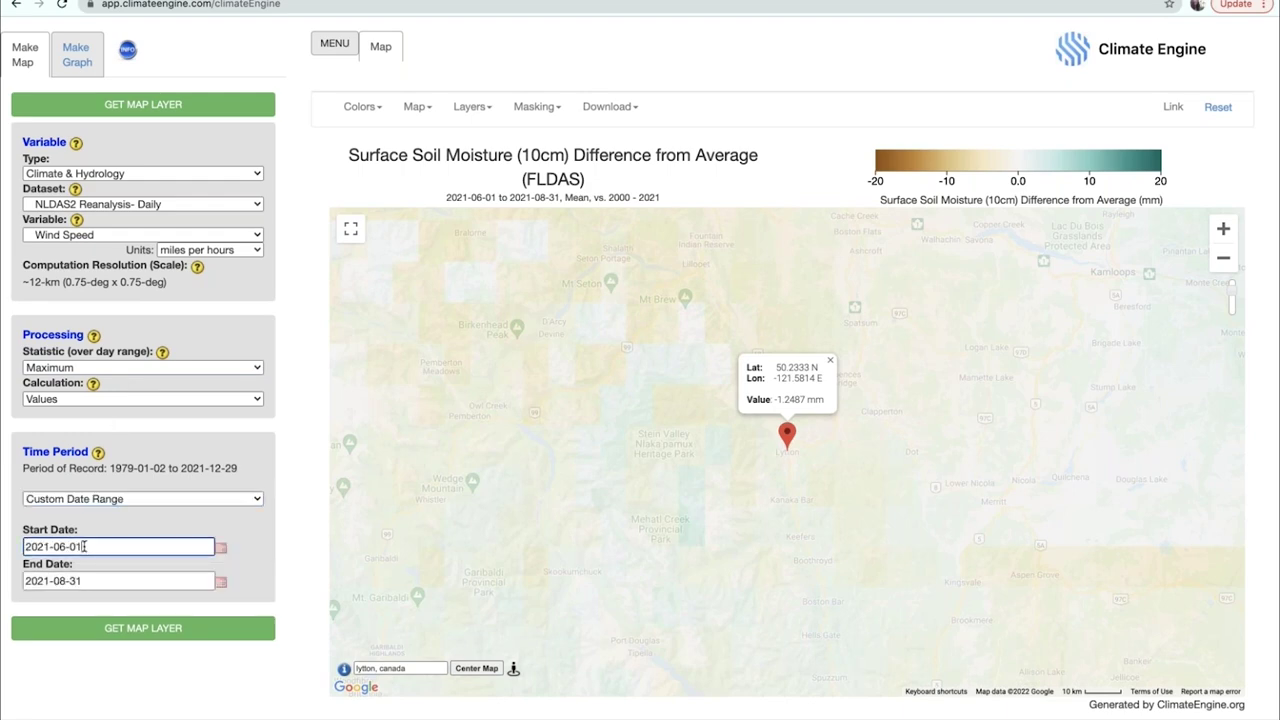
pyautogui.press('BackSpace')
pyautogui.press('BackSpace')
pyautogui.write('28')
pyautogui.click(66, 581)
pyautogui.press('BackSpace')
pyautogui.write('7')
pyautogui.click(88, 587)
pyautogui.press('BackSpace')
pyautogui.press('BackSpace')
pyautogui.write('02')
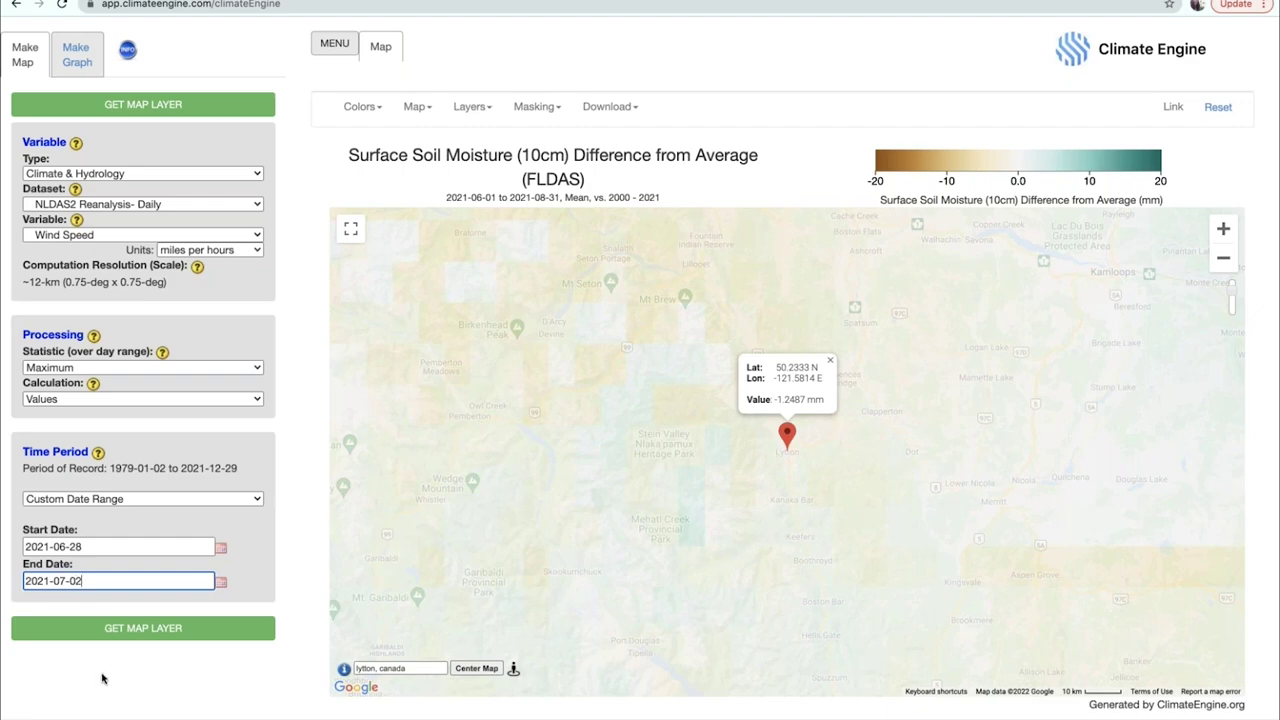
# - Generate the maximum wind speed map layer and request its value at Lytton
pyautogui.click(155, 636)
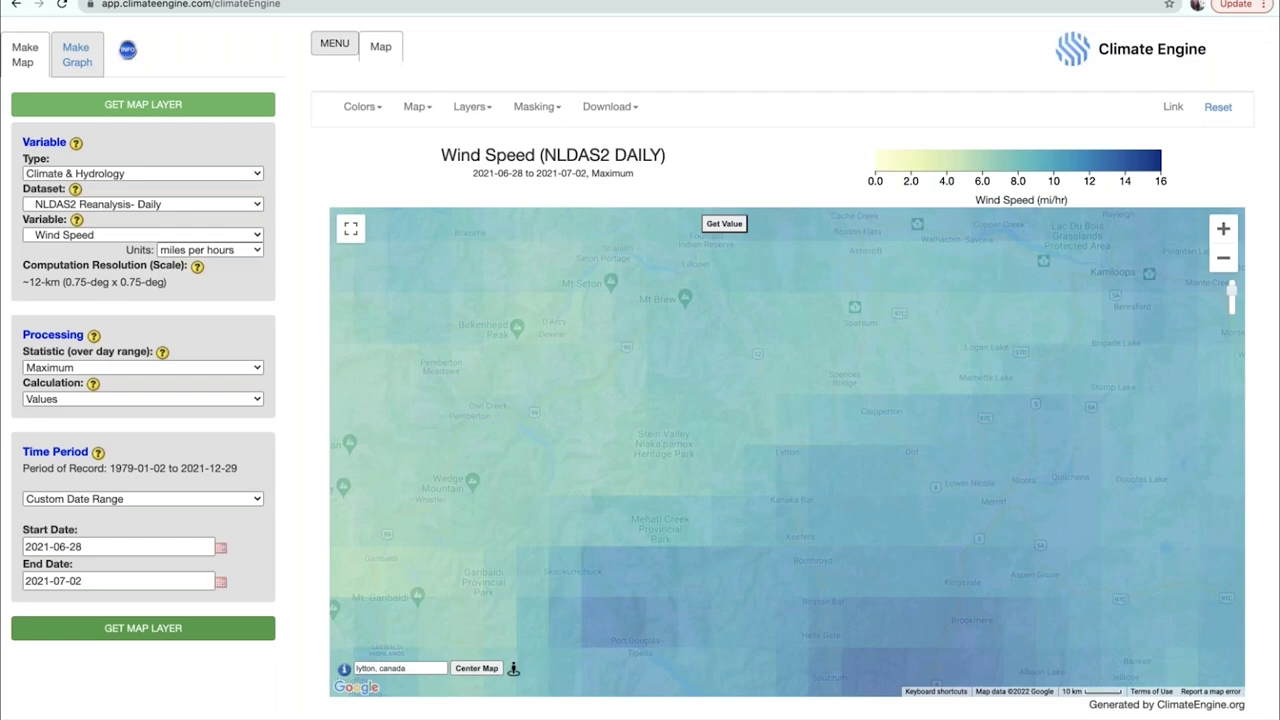
pyautogui.click(710, 225)
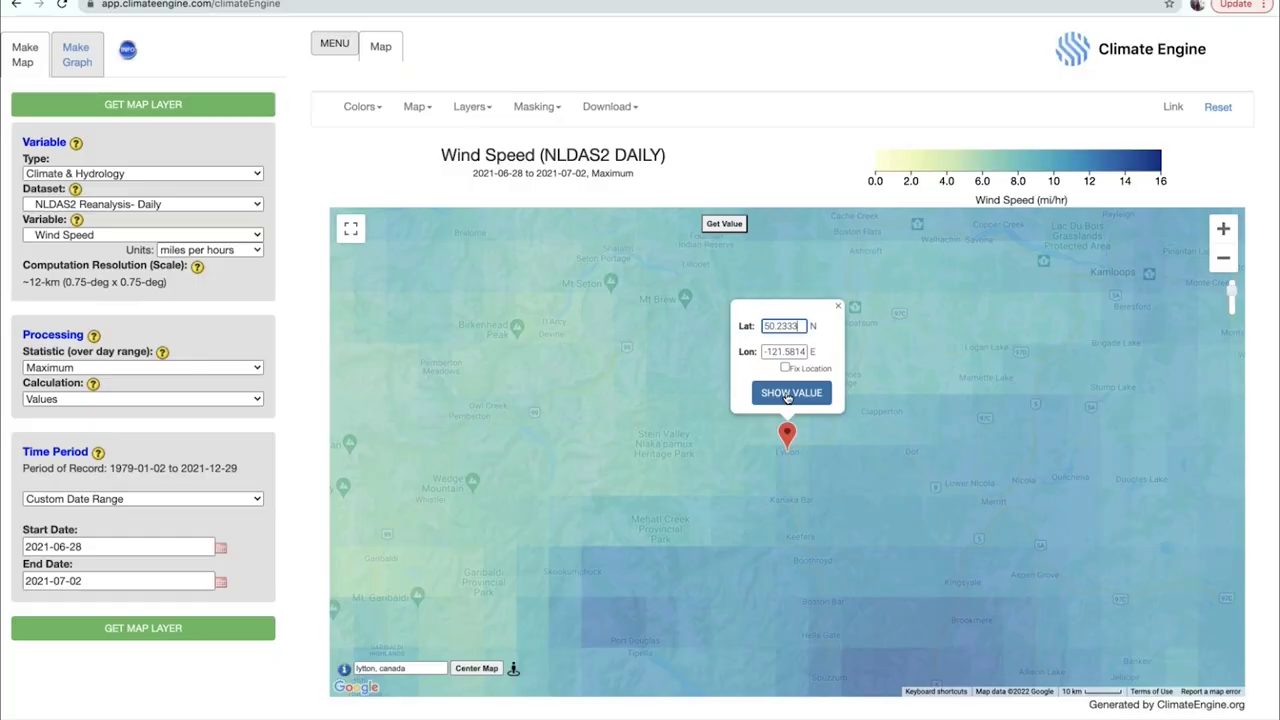
pyautogui.click(788, 395)
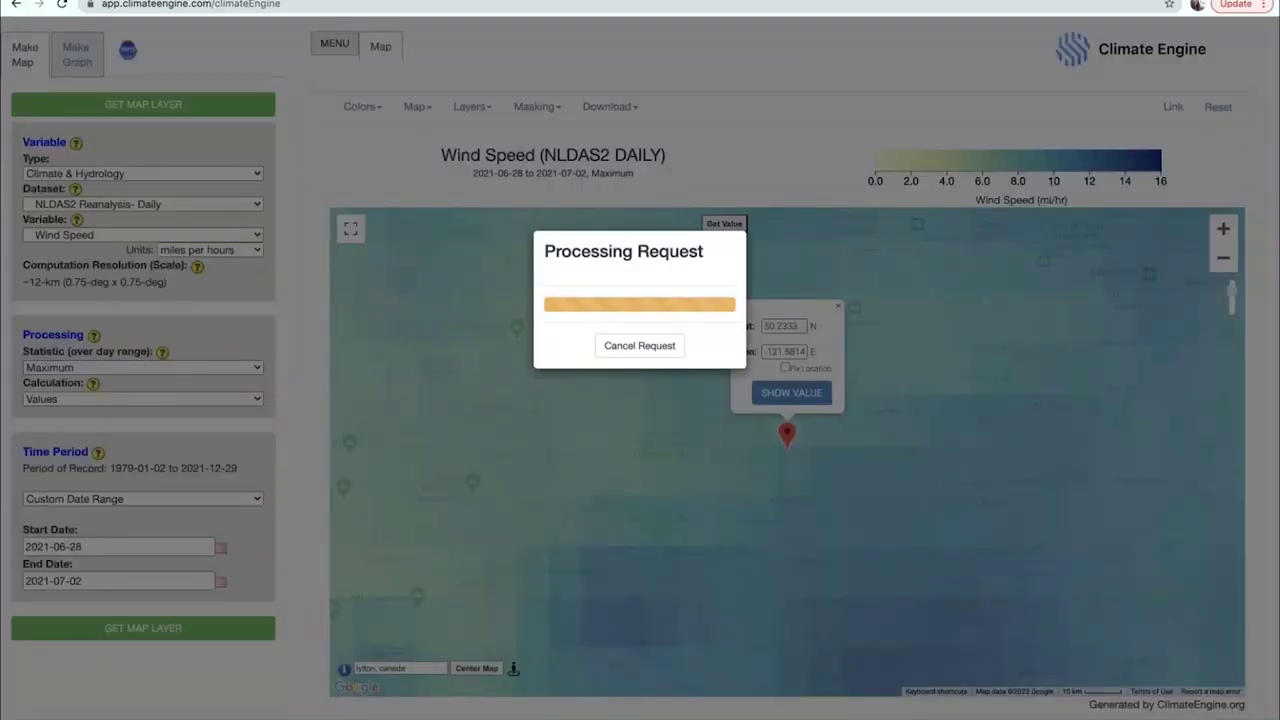